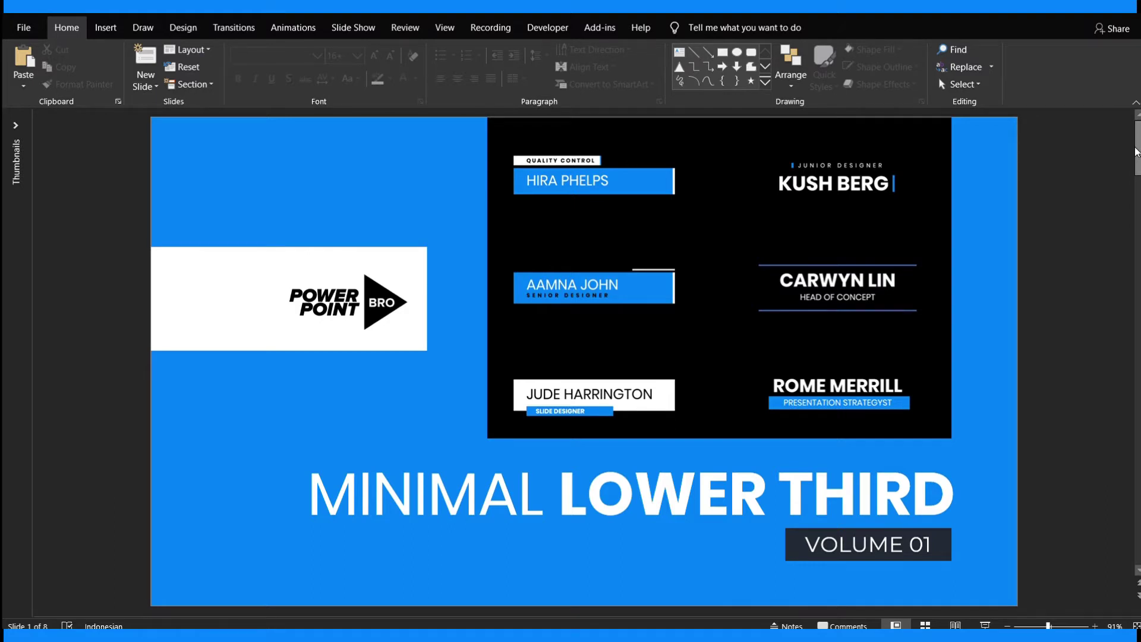
Step: Check the Poppins font link line on the last slide, then return to the first slide
key(End)
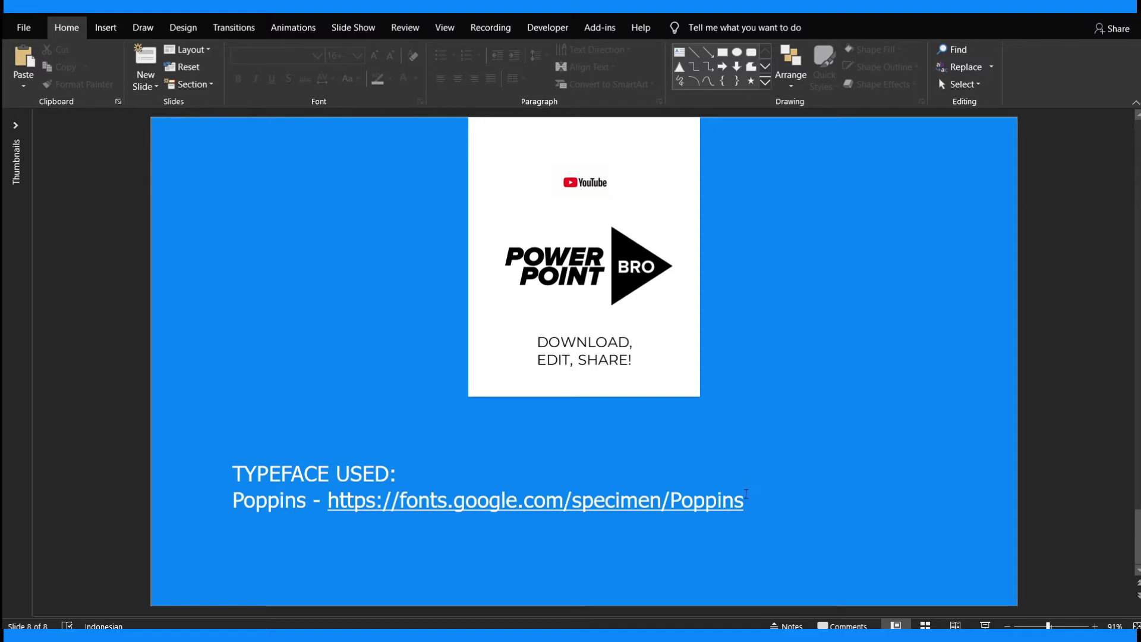
drag(836, 485, 204, 541)
click(413, 482)
key(Home)
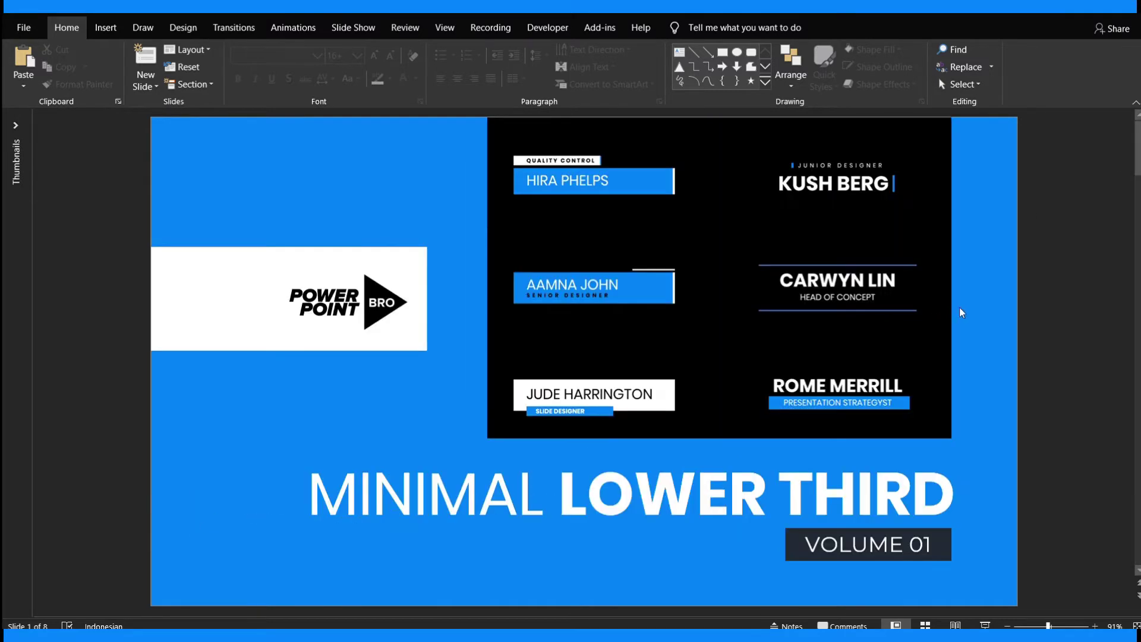
Step: On slide 2, replace the name with THIS IS MY BOSS NAME, converted to uppercase
scroll(1039, 326, down, 1)
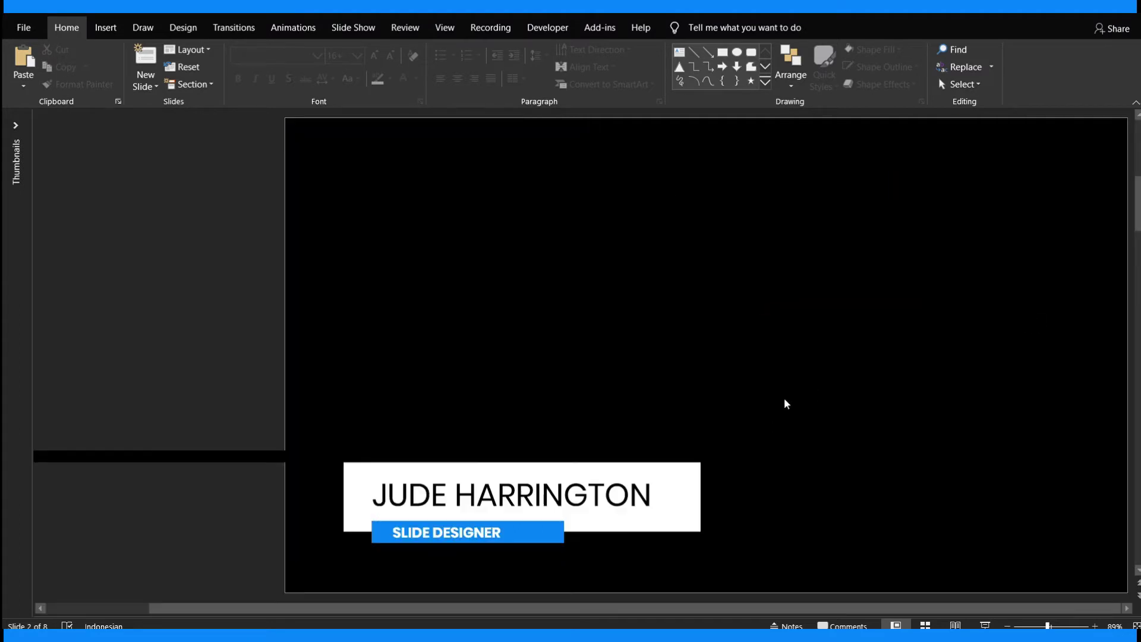
click(609, 482)
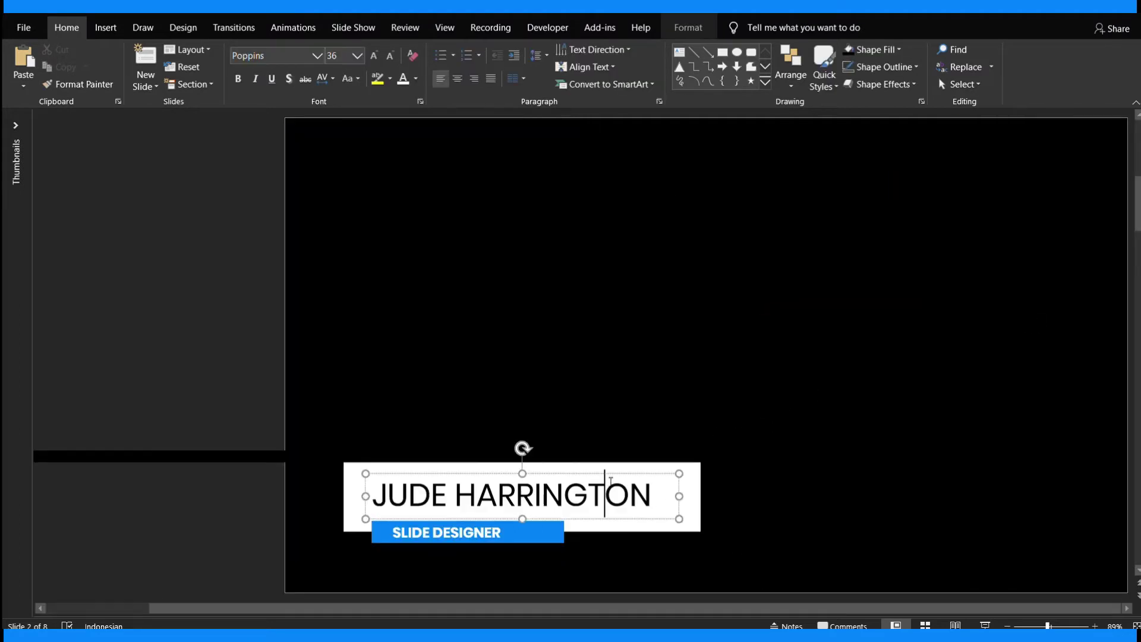
key(ctrl+a)
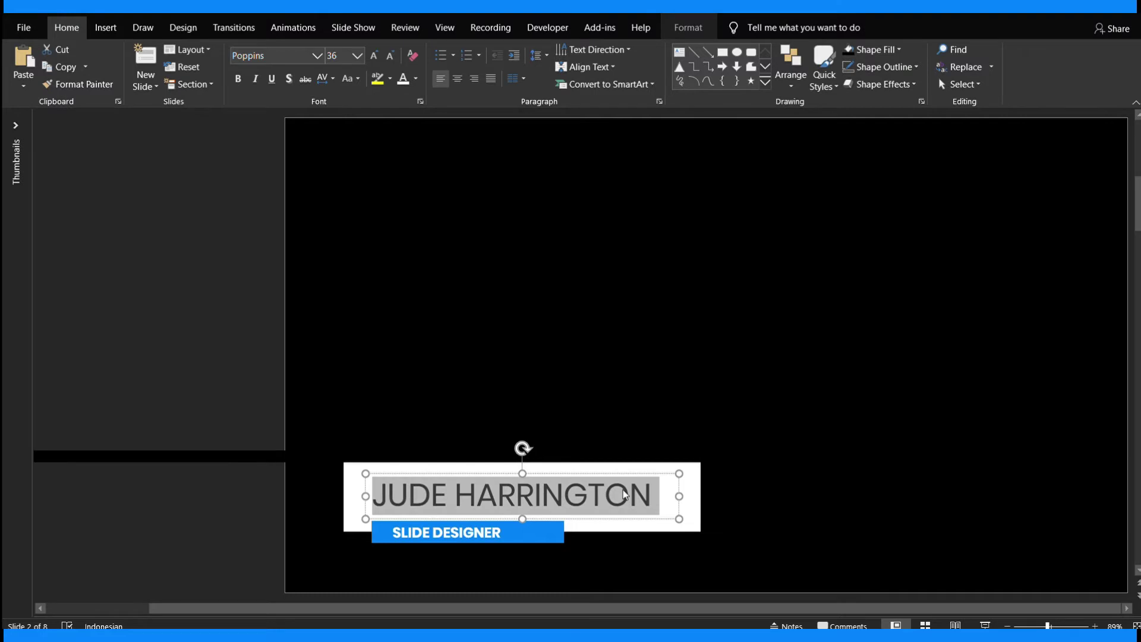
text(t)
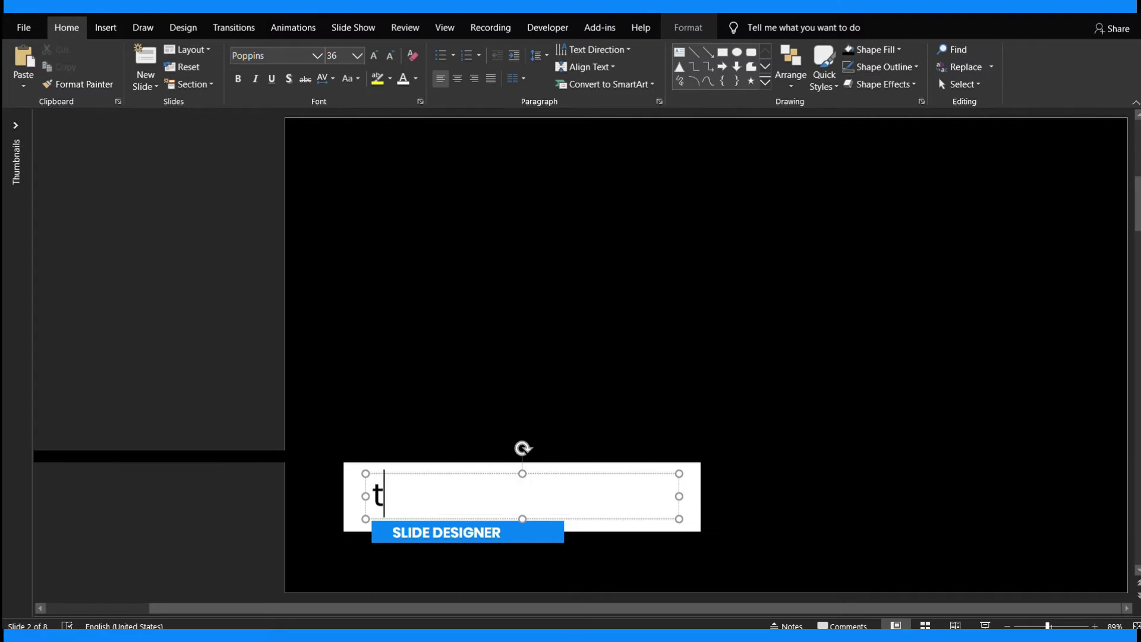
text(his is my name)
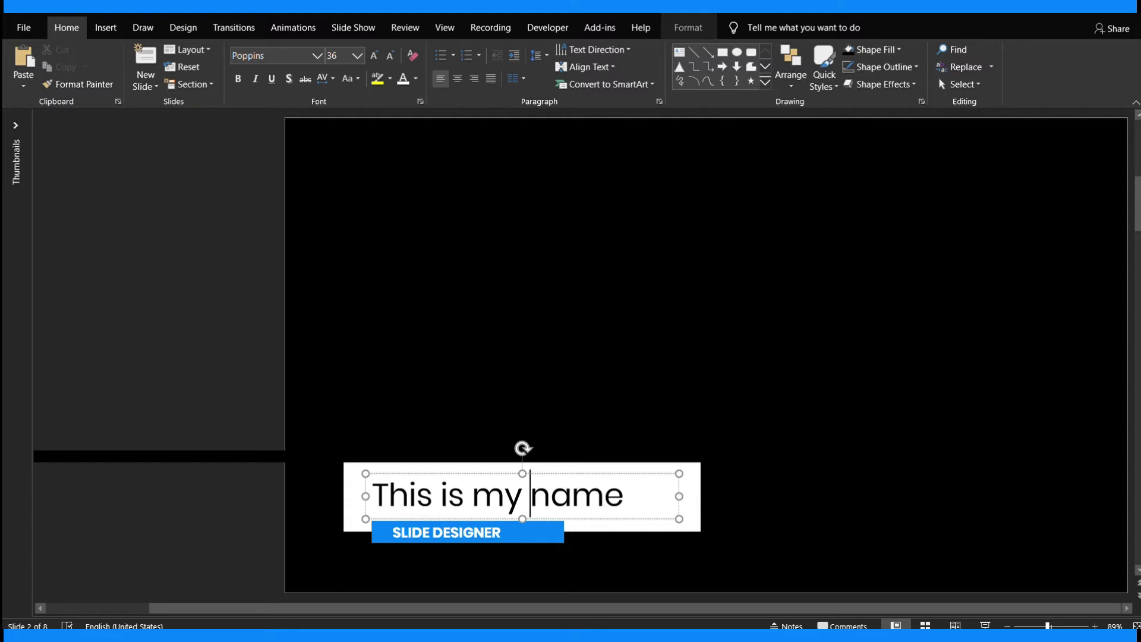
text(big)
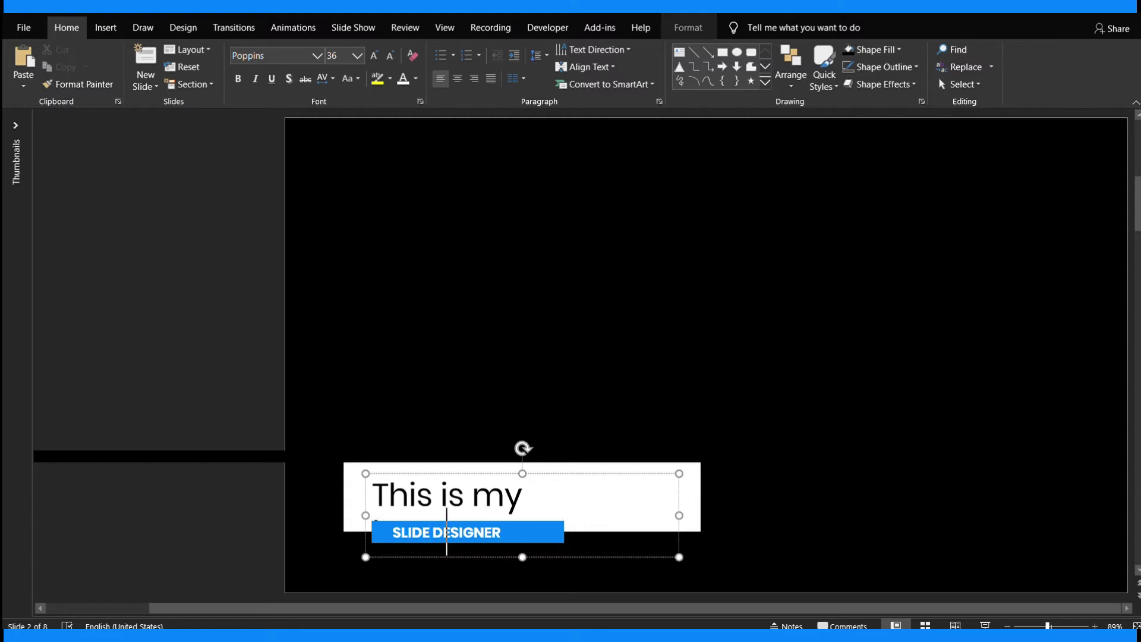
text(boss)
key(ctrl+a)
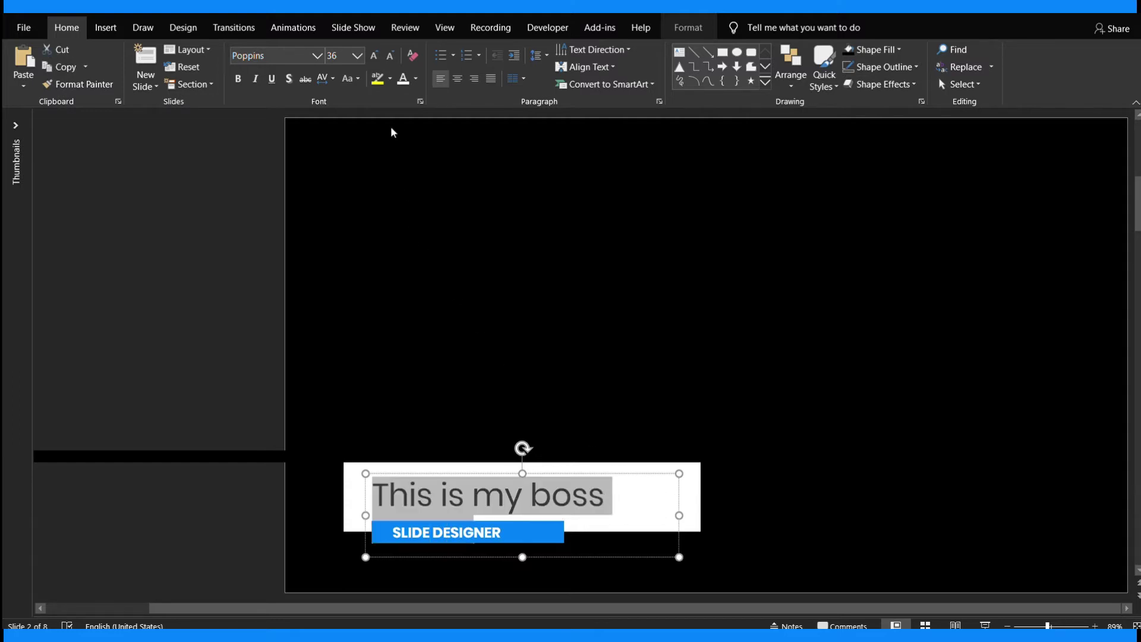
key(shift+F3)
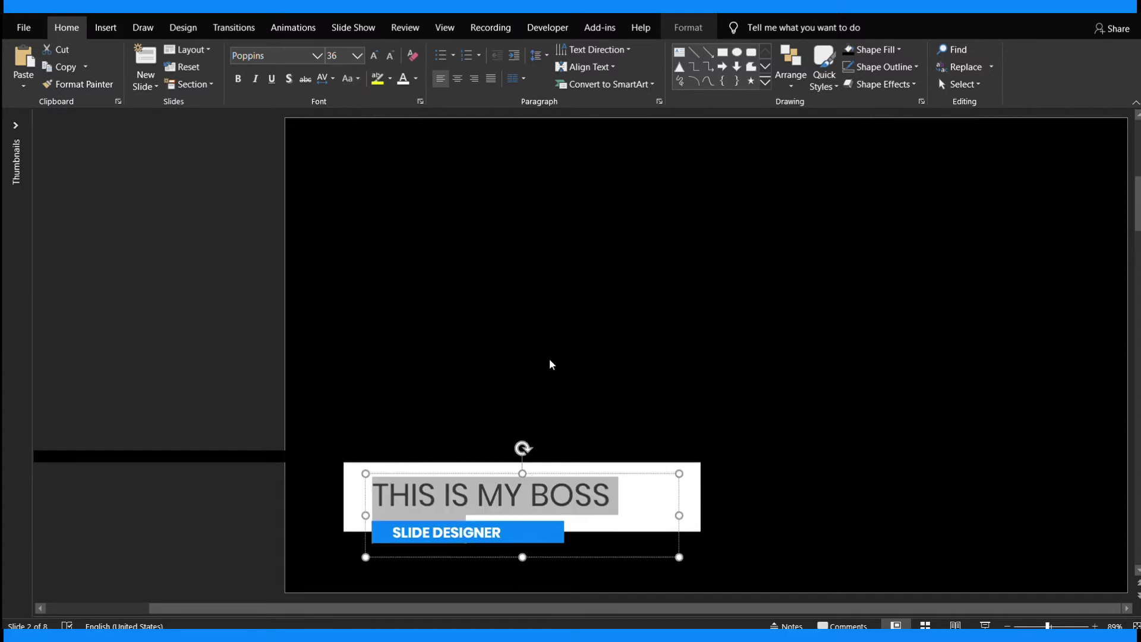
Step: Widen the name box and the white bar so the longer name fits on one line
drag(680, 516, 739, 515)
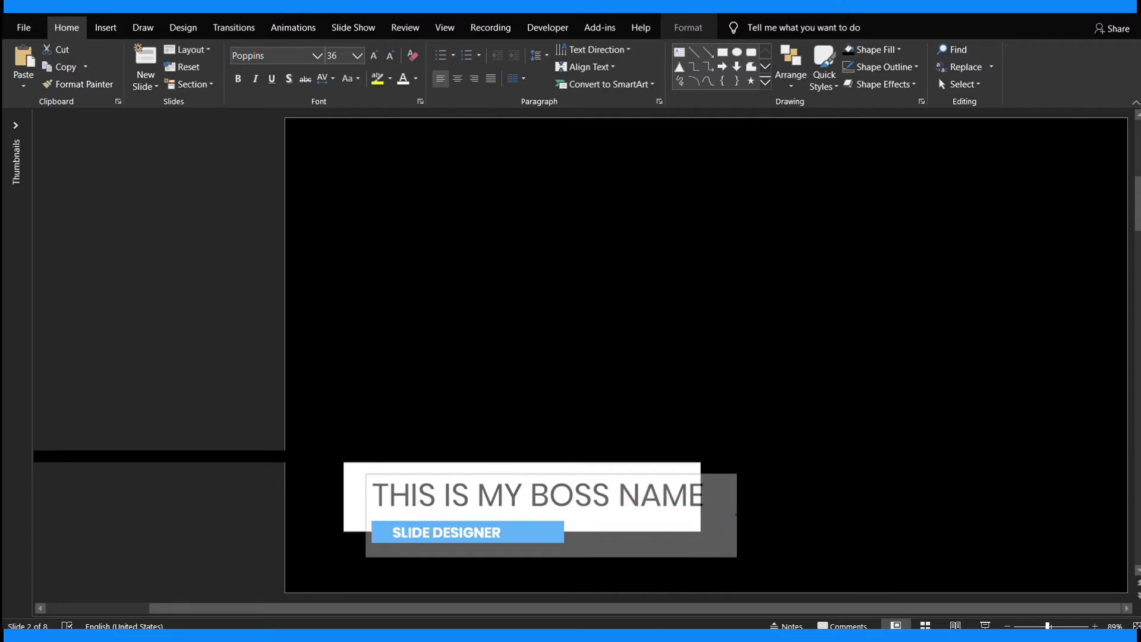
drag(737, 422, 326, 542)
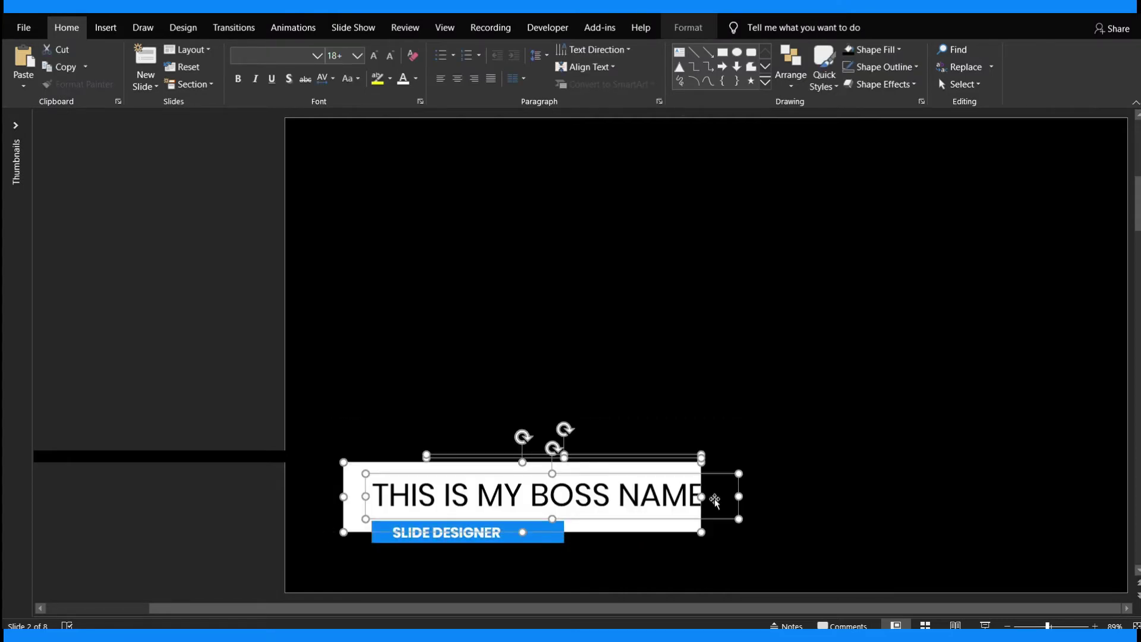
shift+click(741, 507)
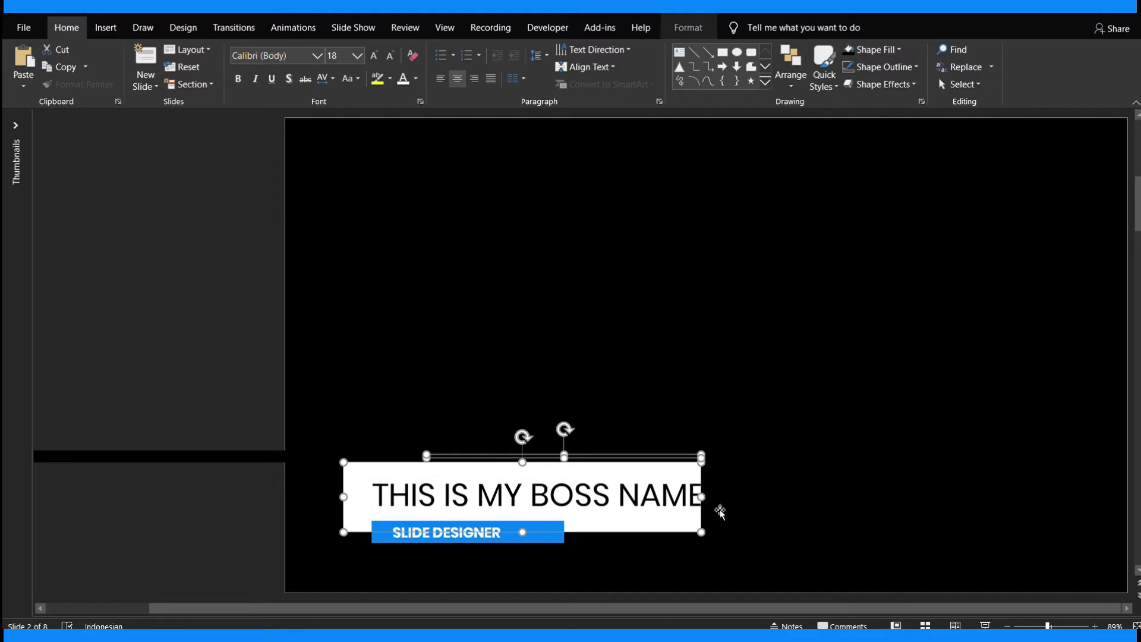
drag(702, 497, 722, 496)
Step: Change the job title from SLIDE DESIGNER to COMPANY BOSS
click(487, 533)
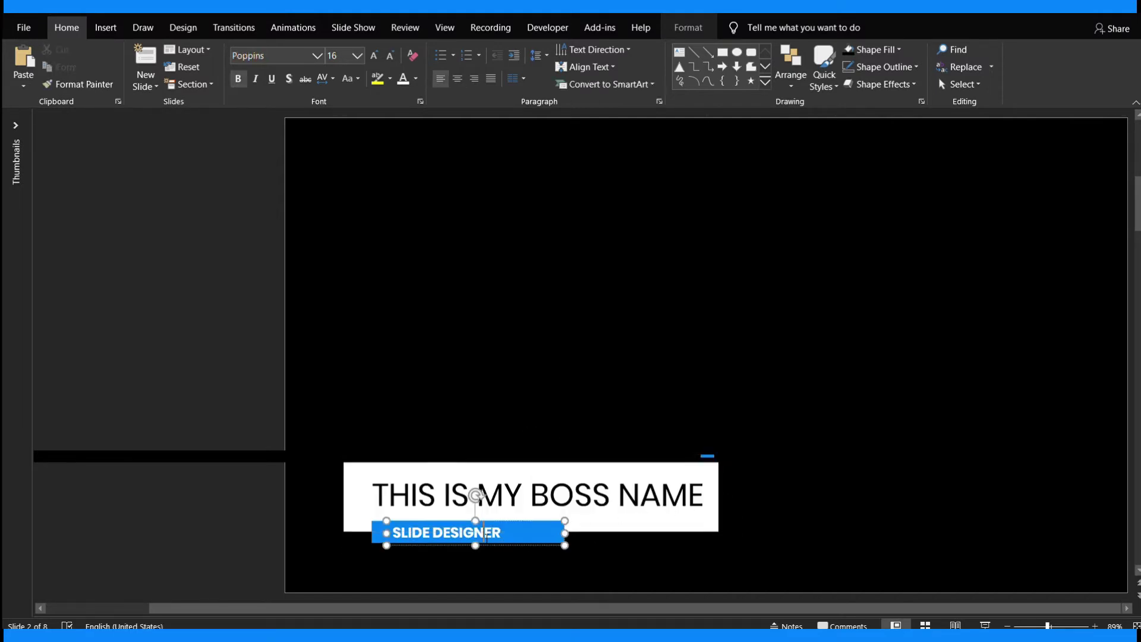
key(ctrl+a)
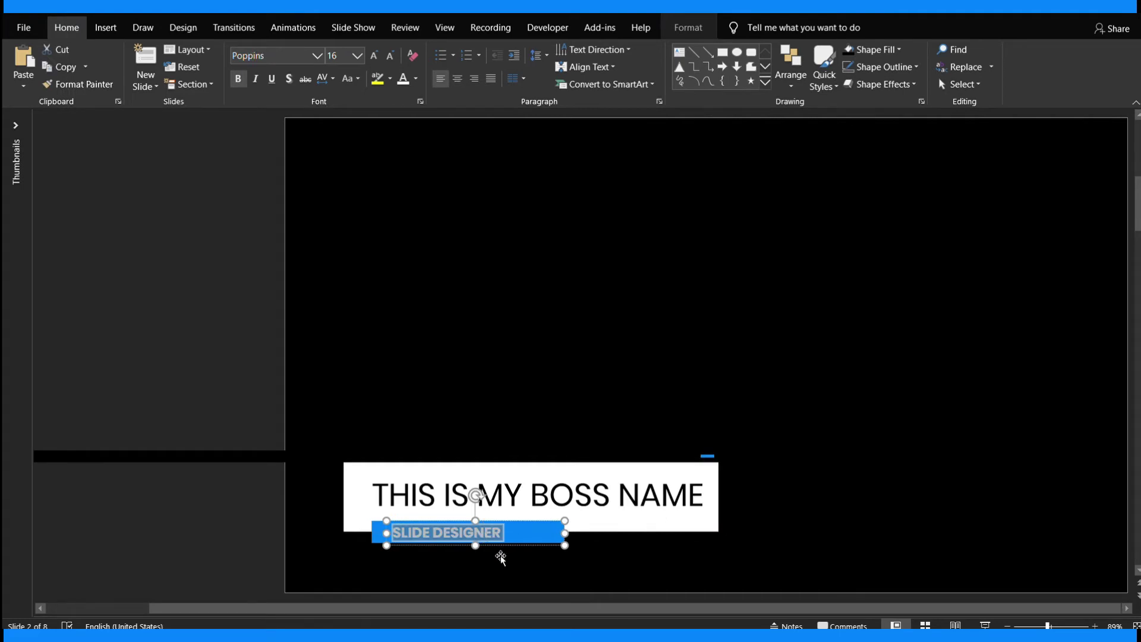
text(COMPANY BOSS)
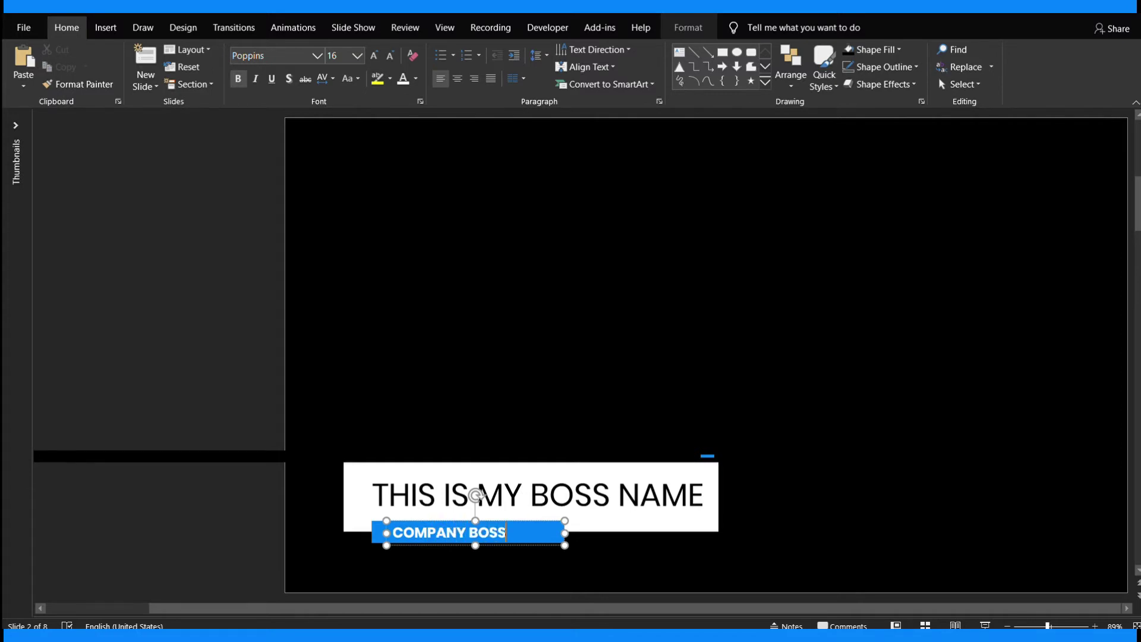
click(484, 368)
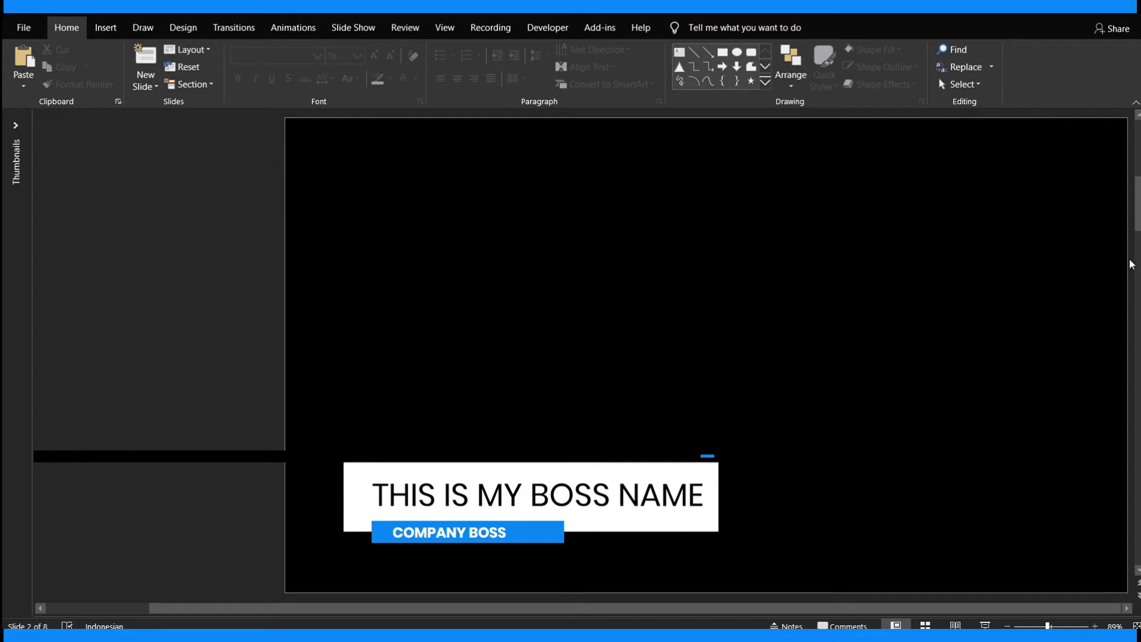
Step: On slide 3, hide Rectangles 10, 8 and 7 to uncover the lower-third text
scroll(1132, 264, down, 1)
click(618, 466)
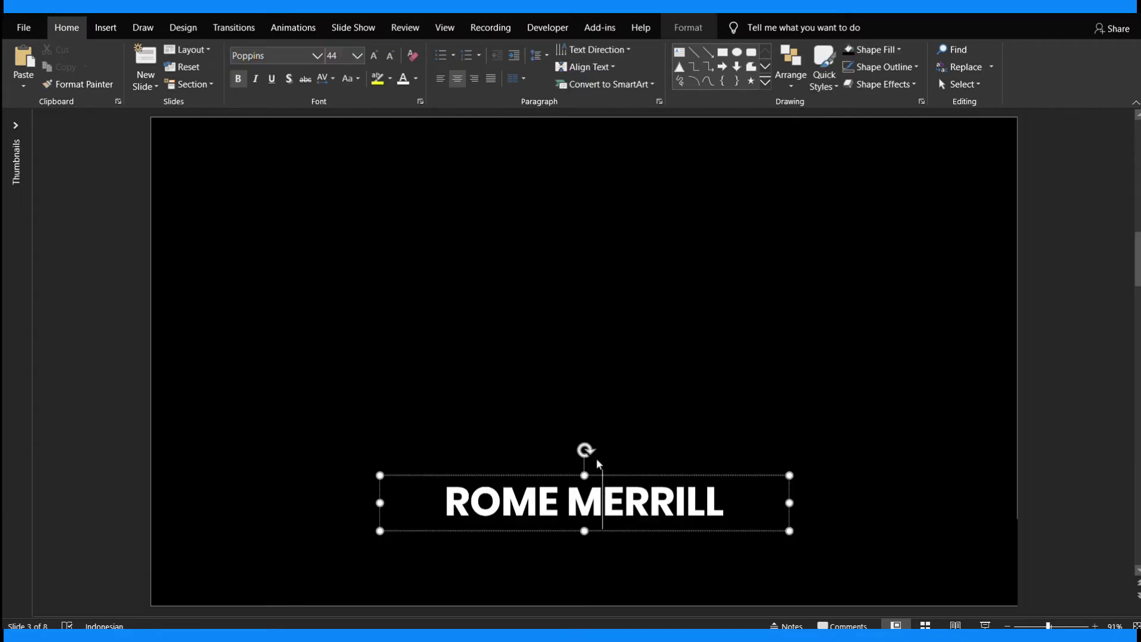
click(566, 342)
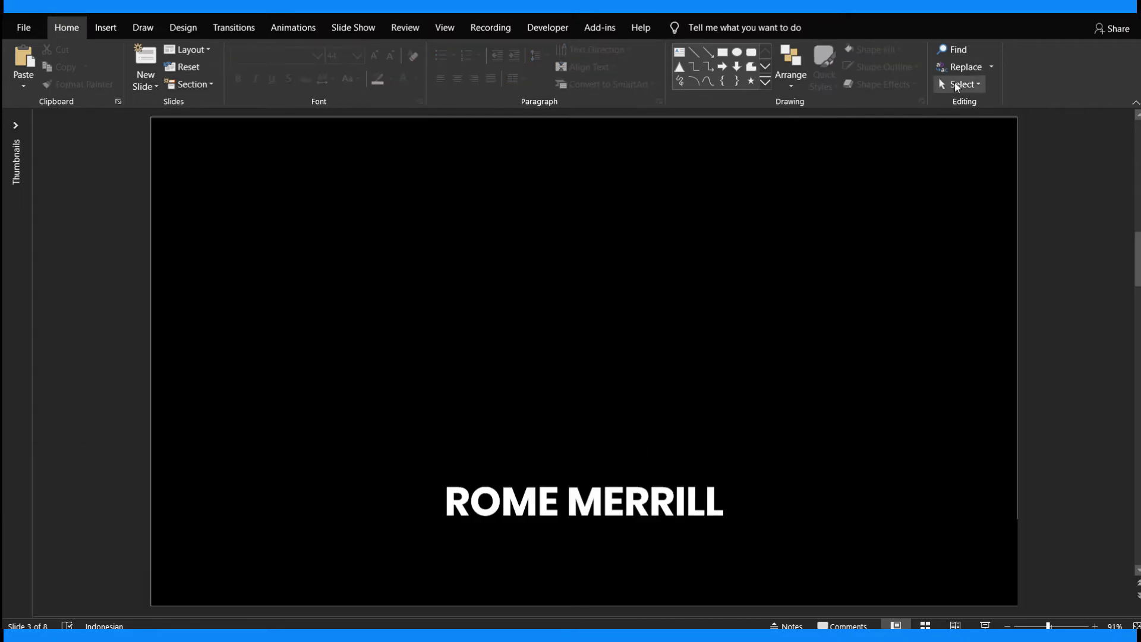
click(964, 136)
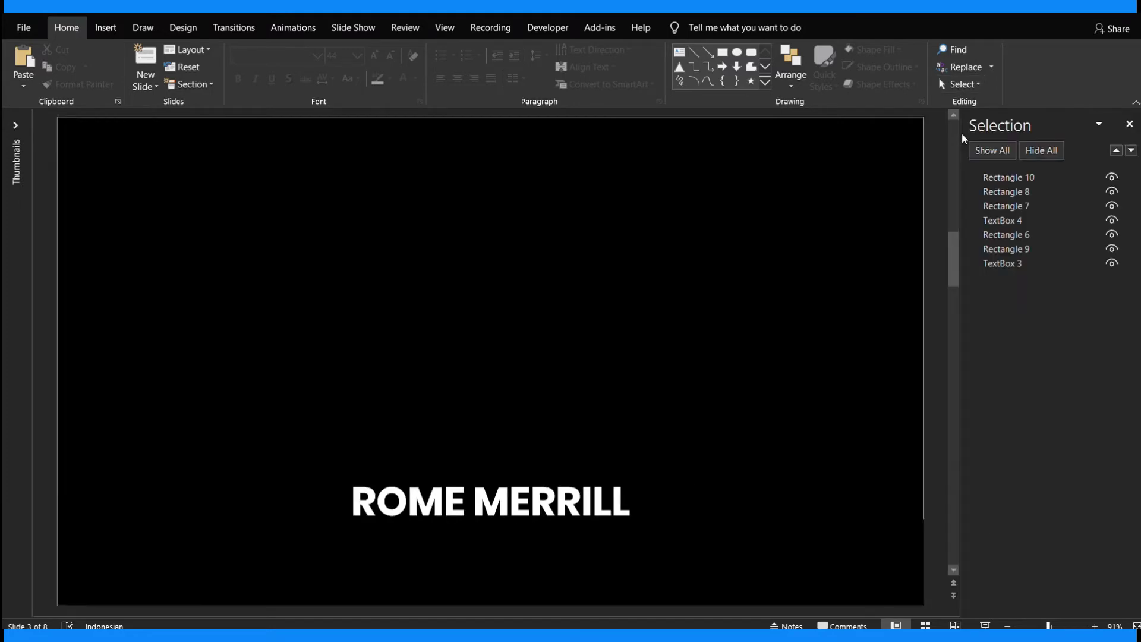
click(1084, 178)
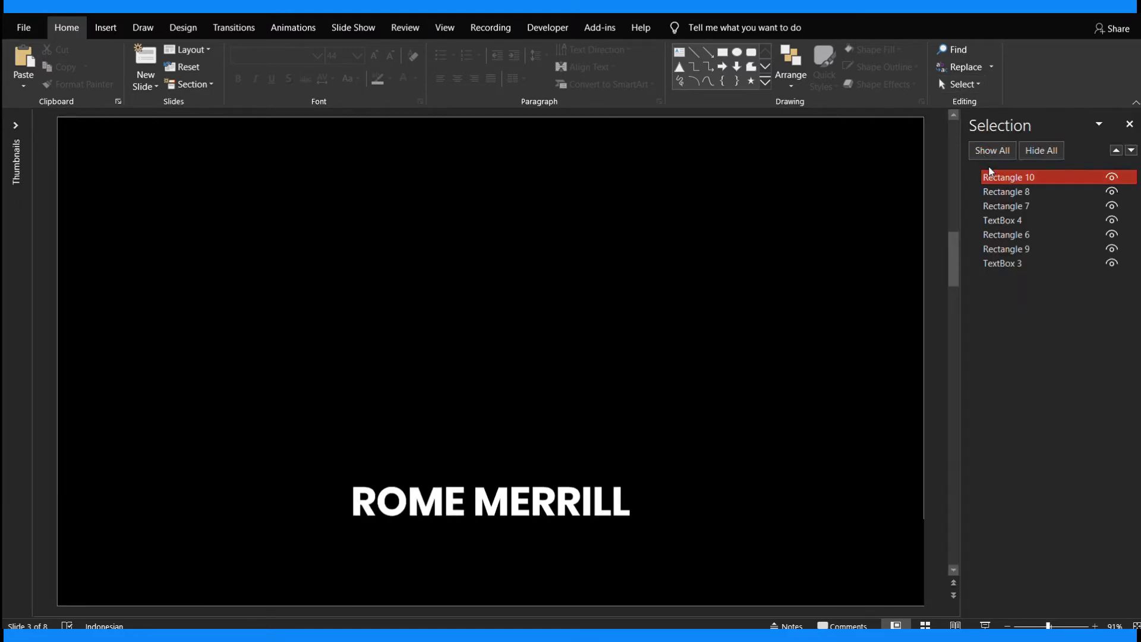
click(1111, 177)
click(1111, 191)
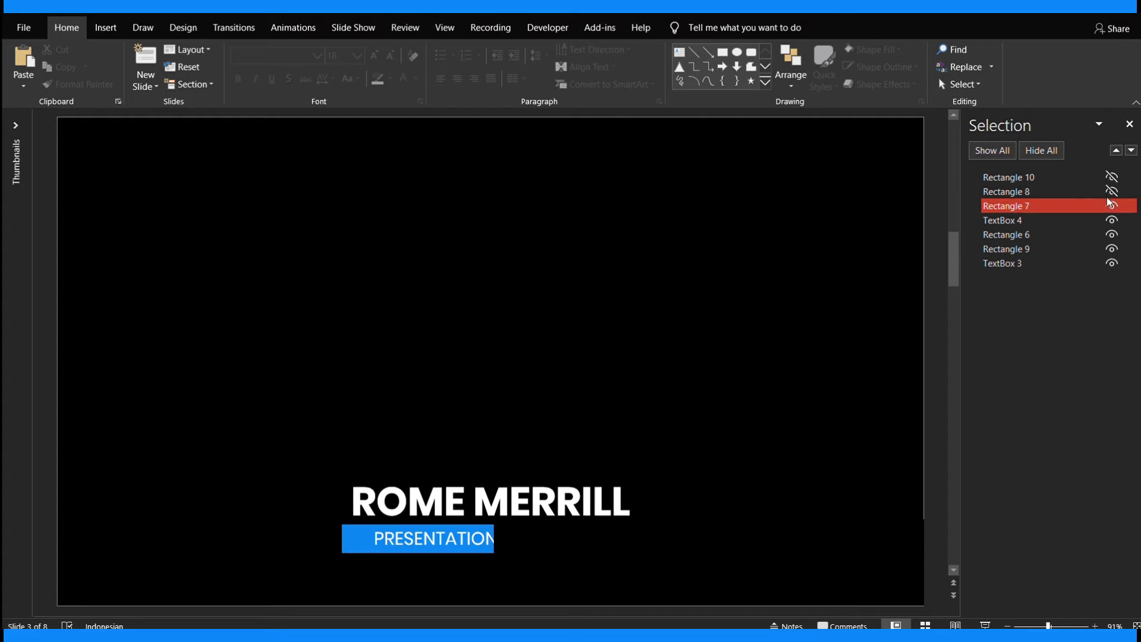
click(1111, 206)
Step: Change the name to MY NAMES and the subtitle to MY POSITION ON COMPANY
click(509, 497)
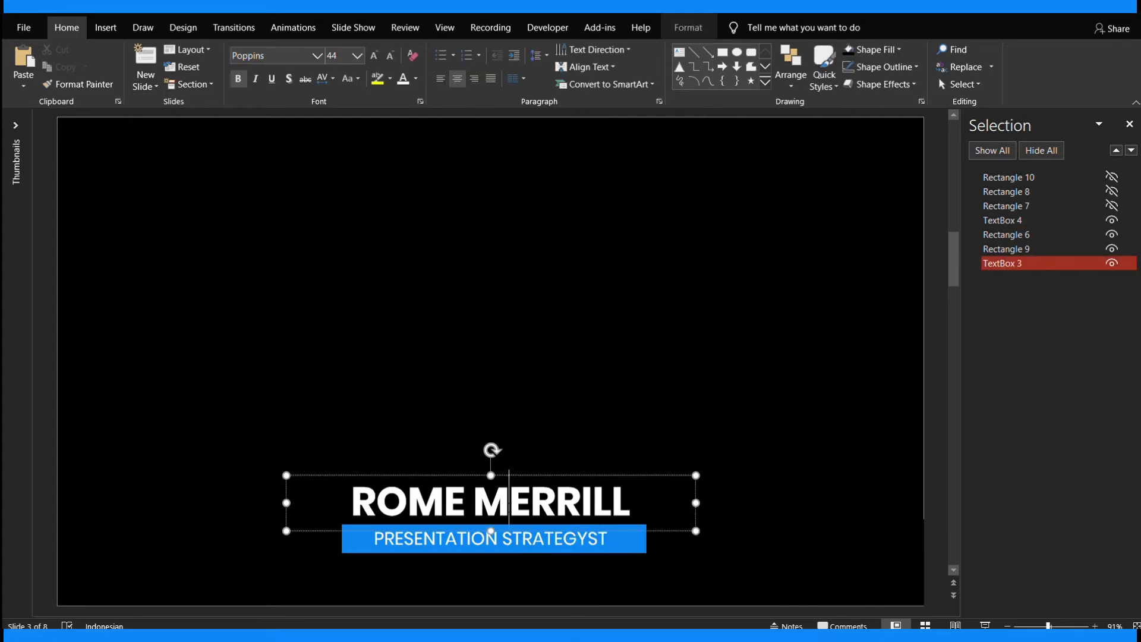
triple_click(509, 497)
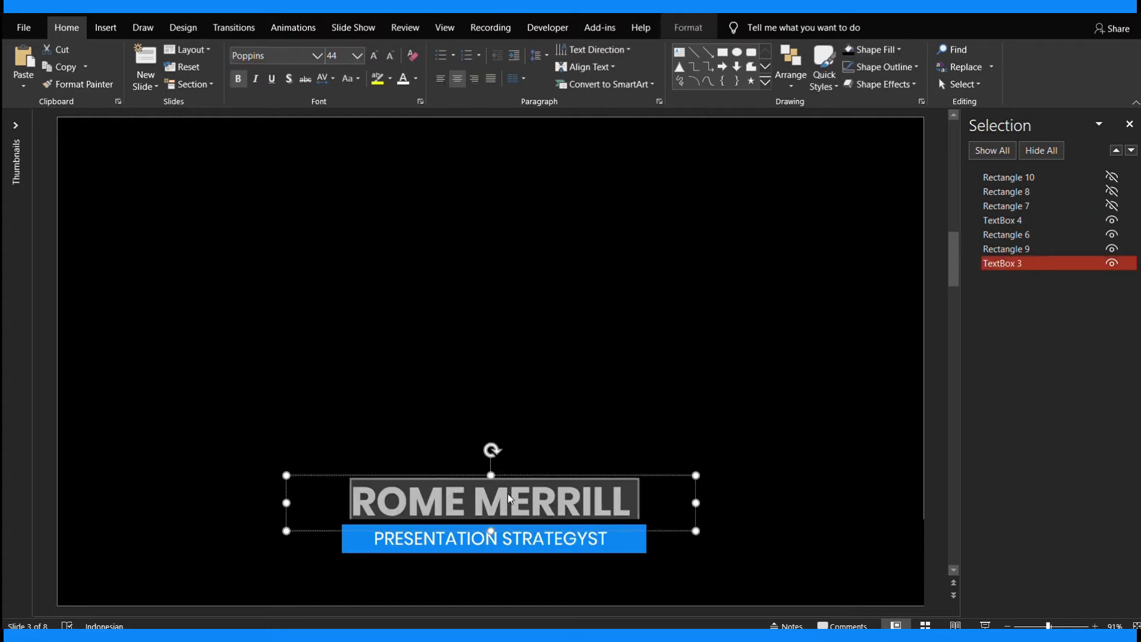
text(MY NAME)
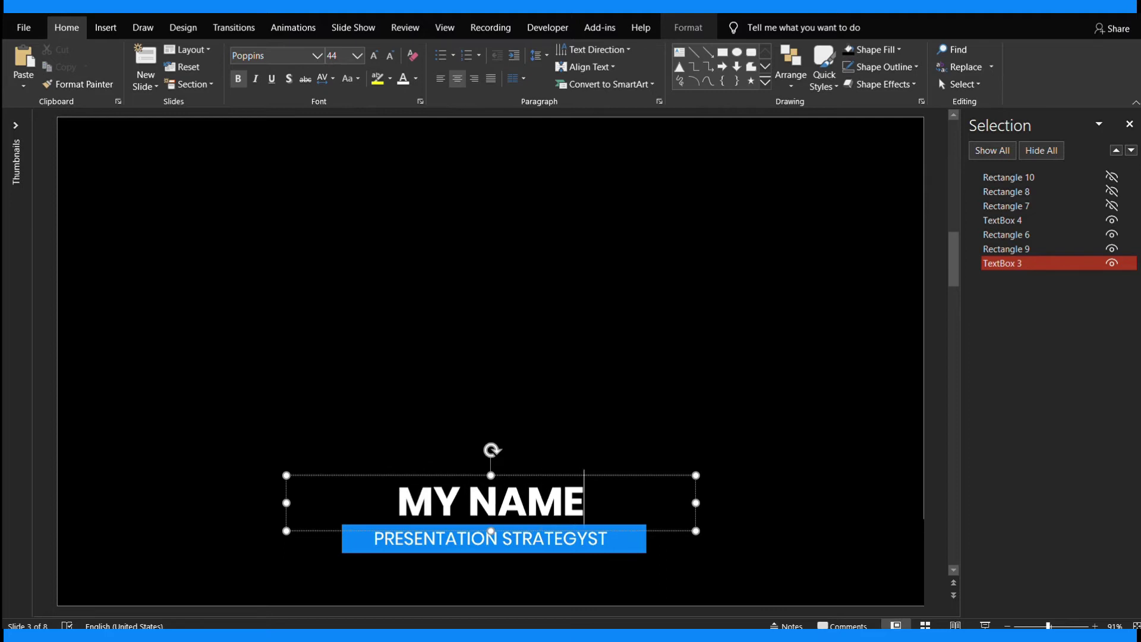
text(S)
click(489, 538)
triple_click(487, 540)
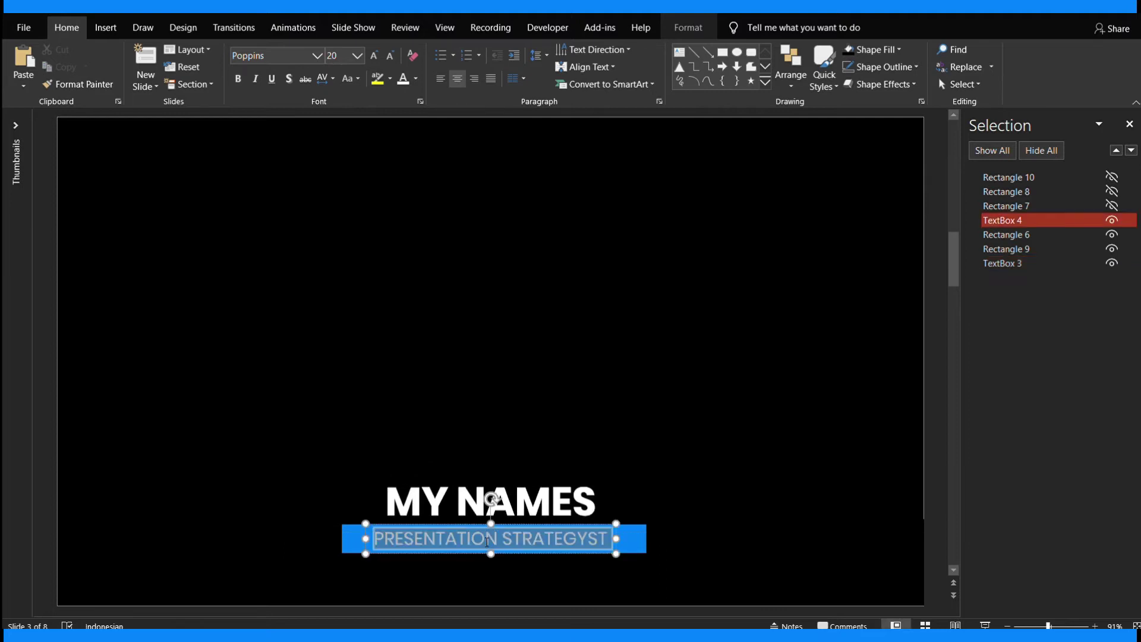
text(MY)
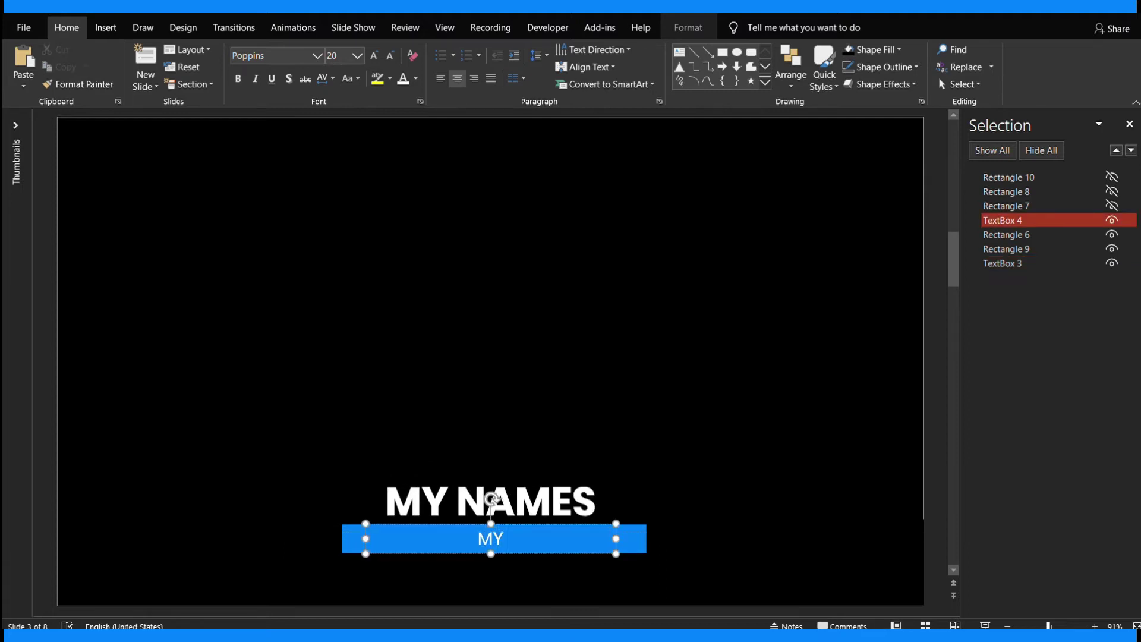
text(ITION)
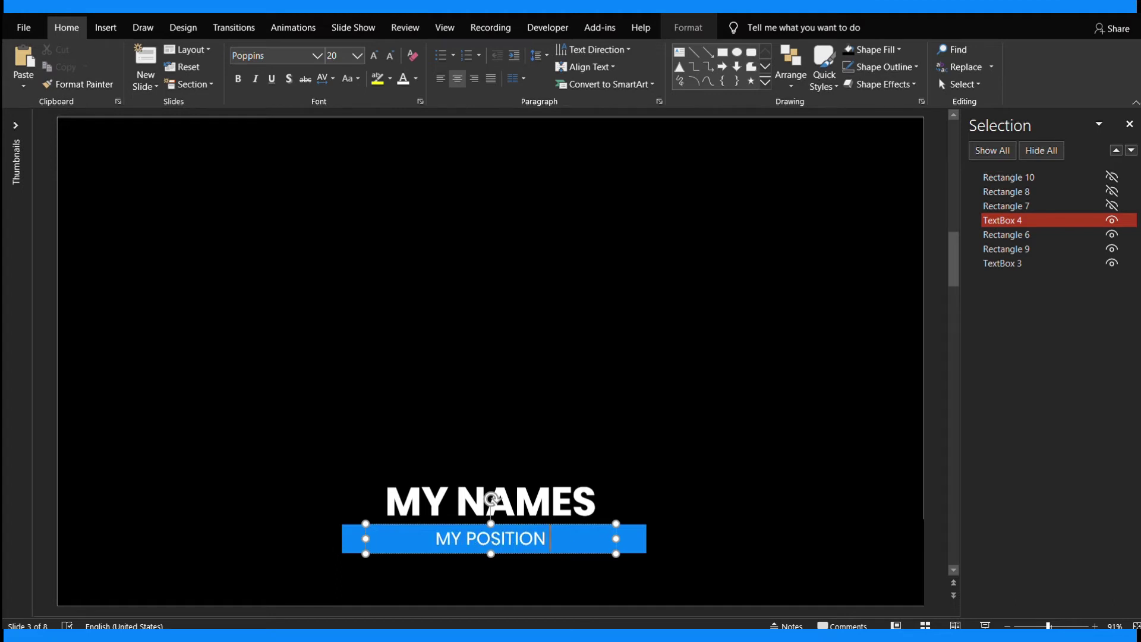
text( ON COMPANN)
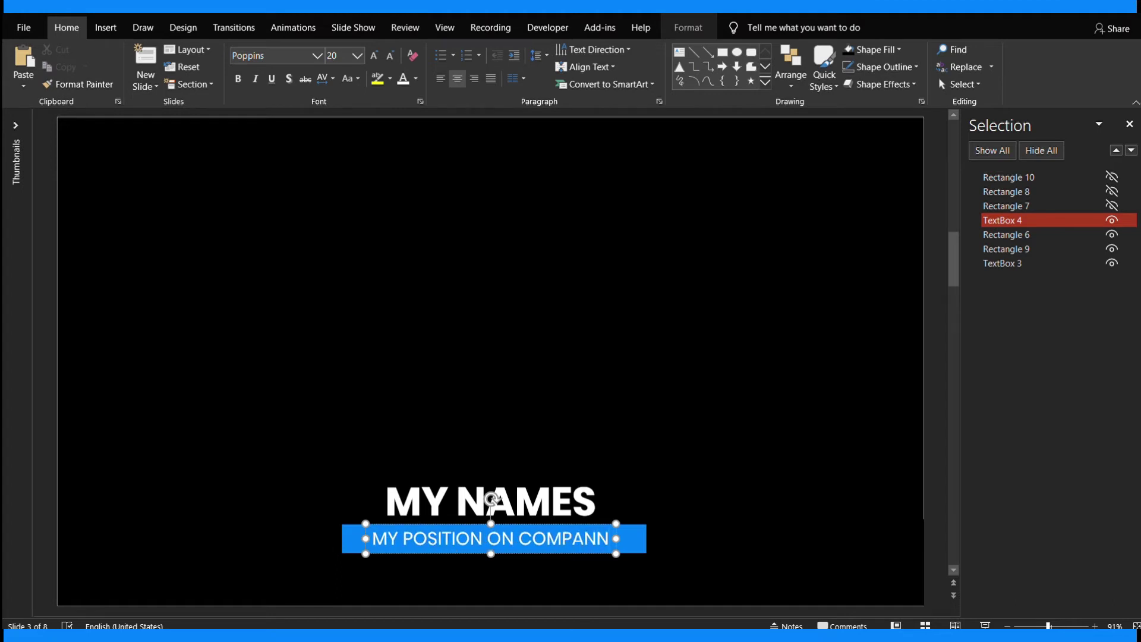
text(Y)
key(BackSpace)
key(BackSpace)
text(Y)
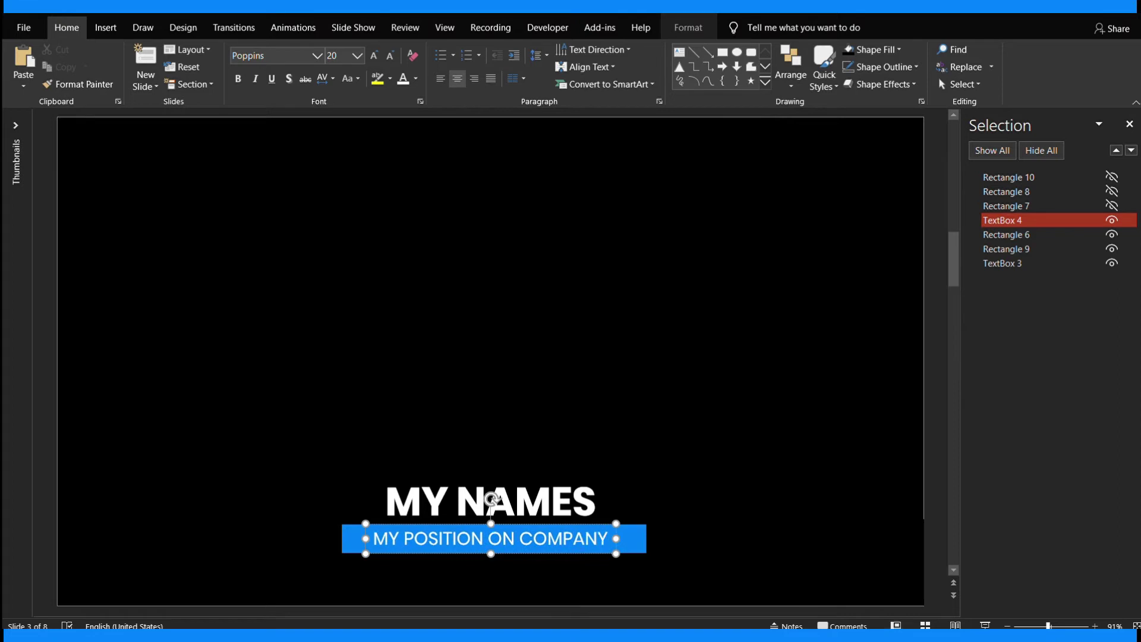
Step: Make Rectangle 8 and Rectangle 7 visible again
click(520, 359)
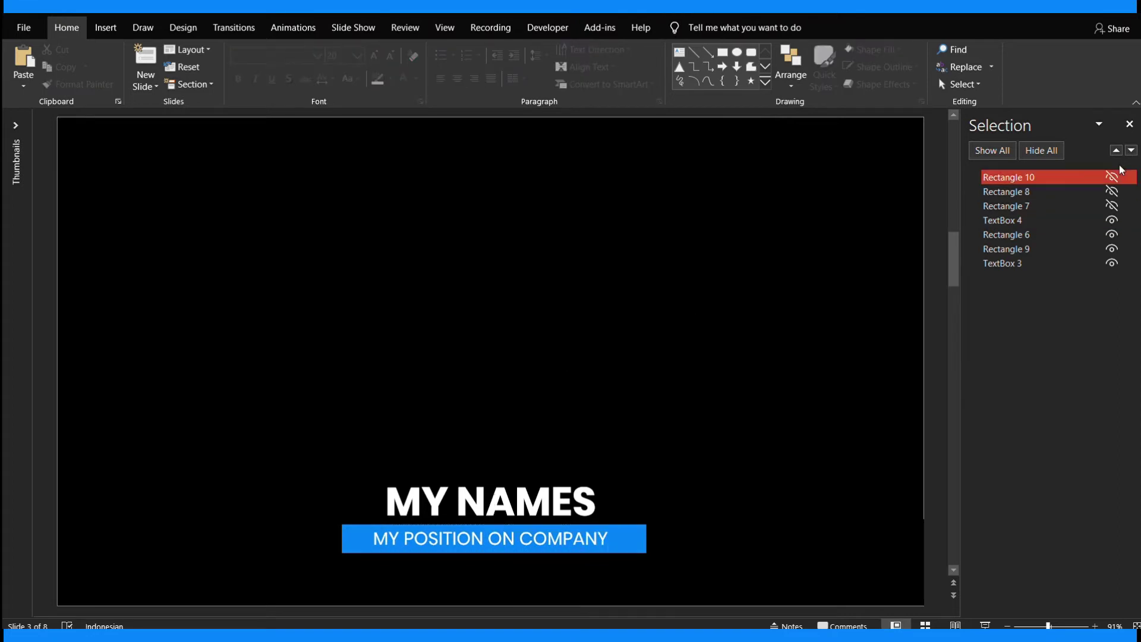
click(1111, 191)
click(1111, 205)
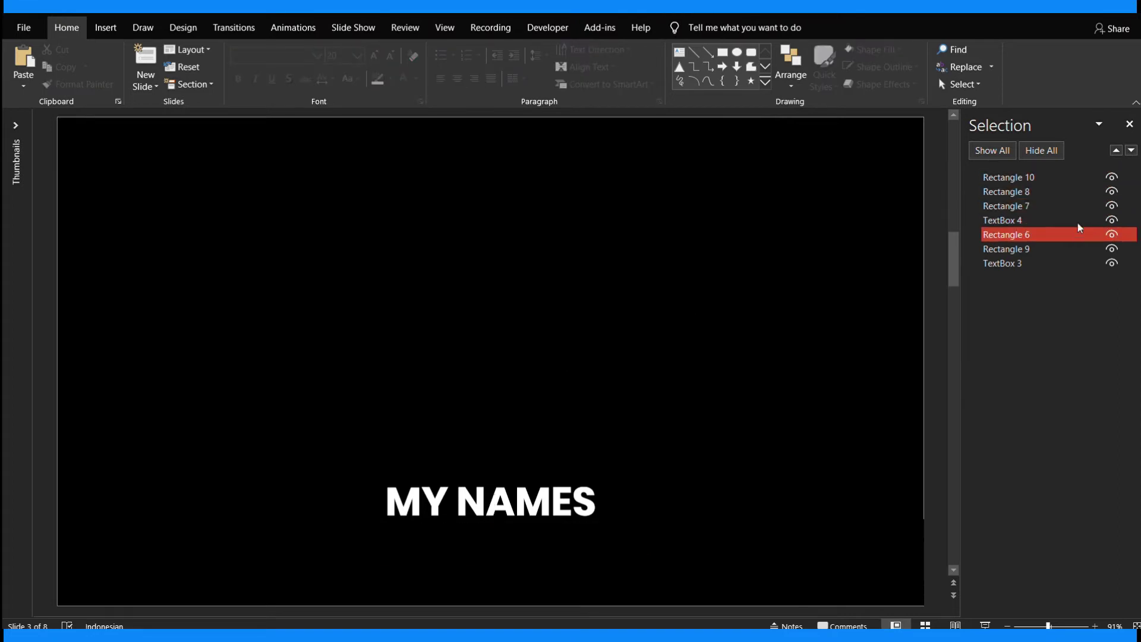
Step: Change slide 4's banner name to LOREM IPSUM
scroll(943, 313, down, 1)
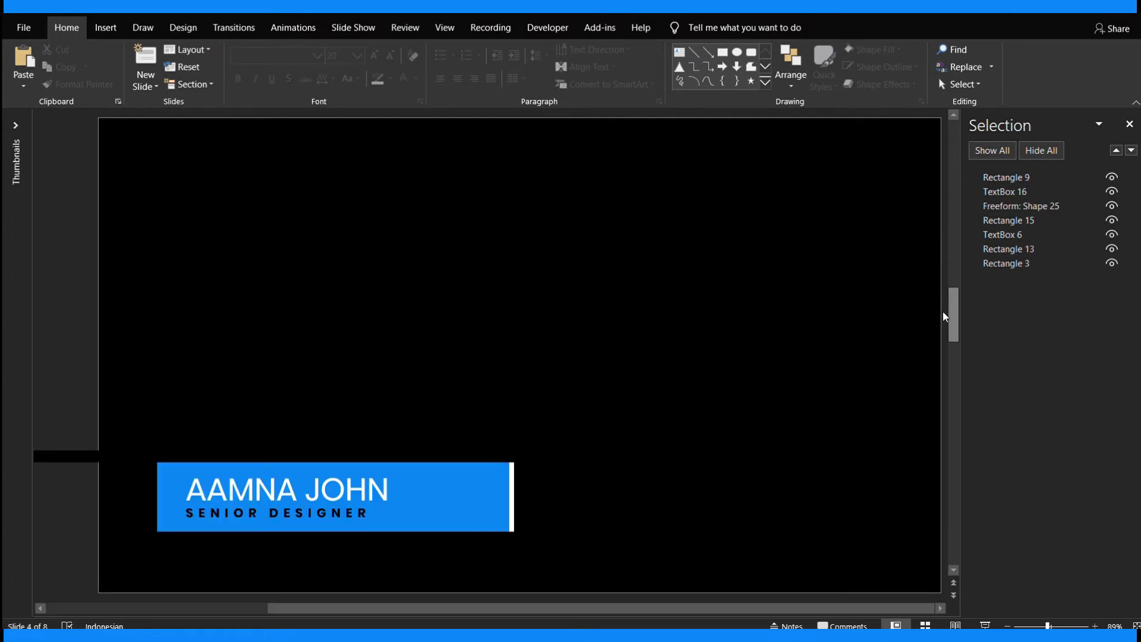
click(299, 485)
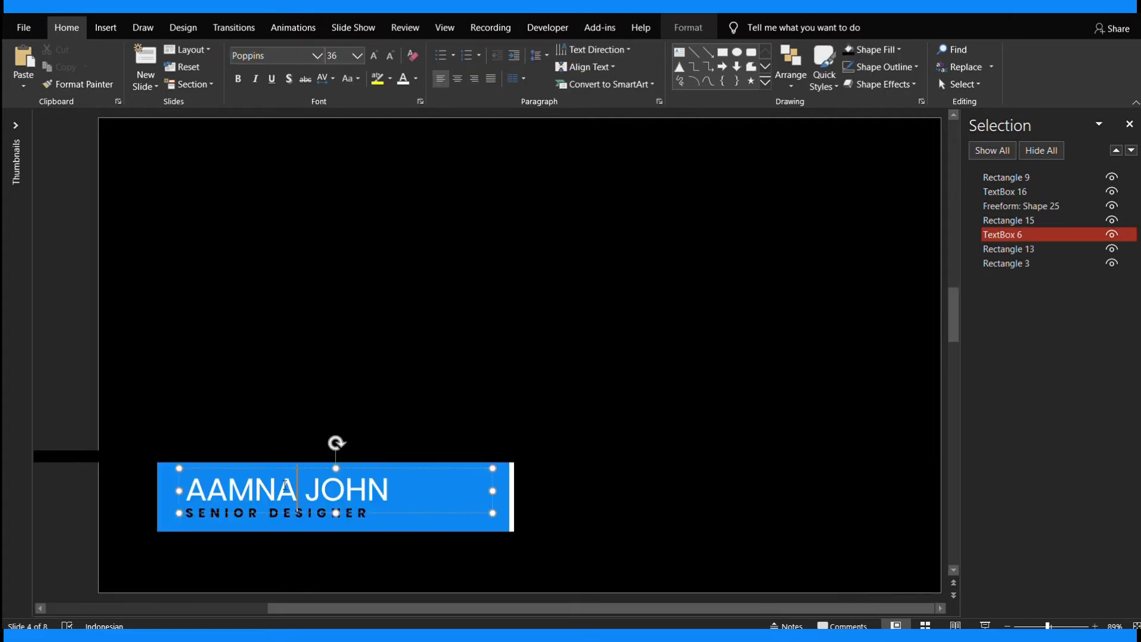
double_click(282, 473)
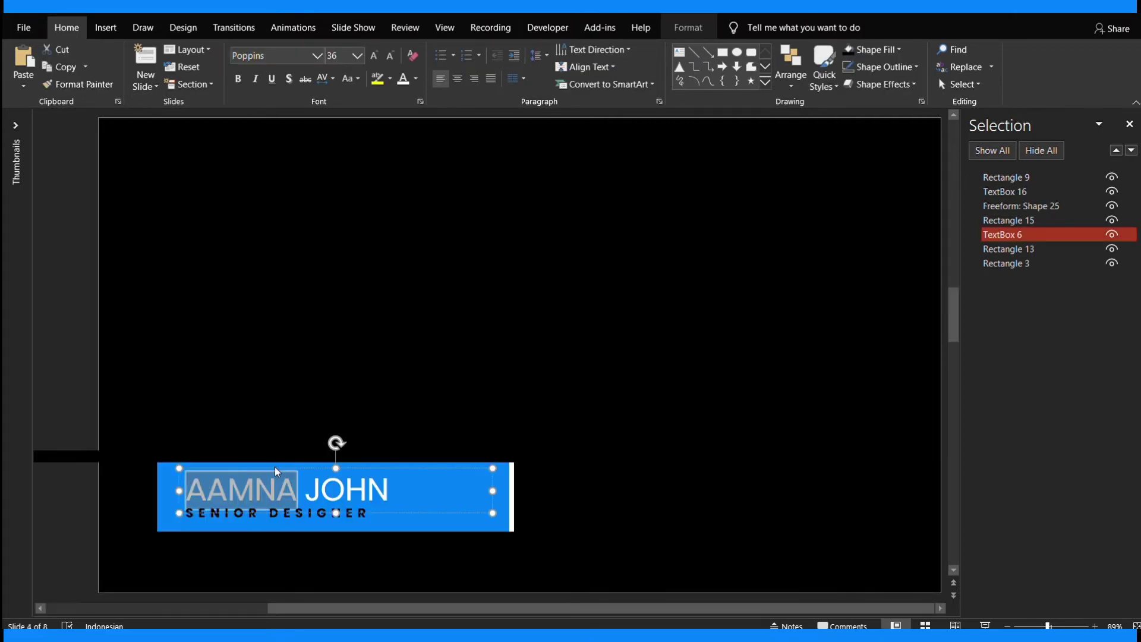
key(ctrl+a)
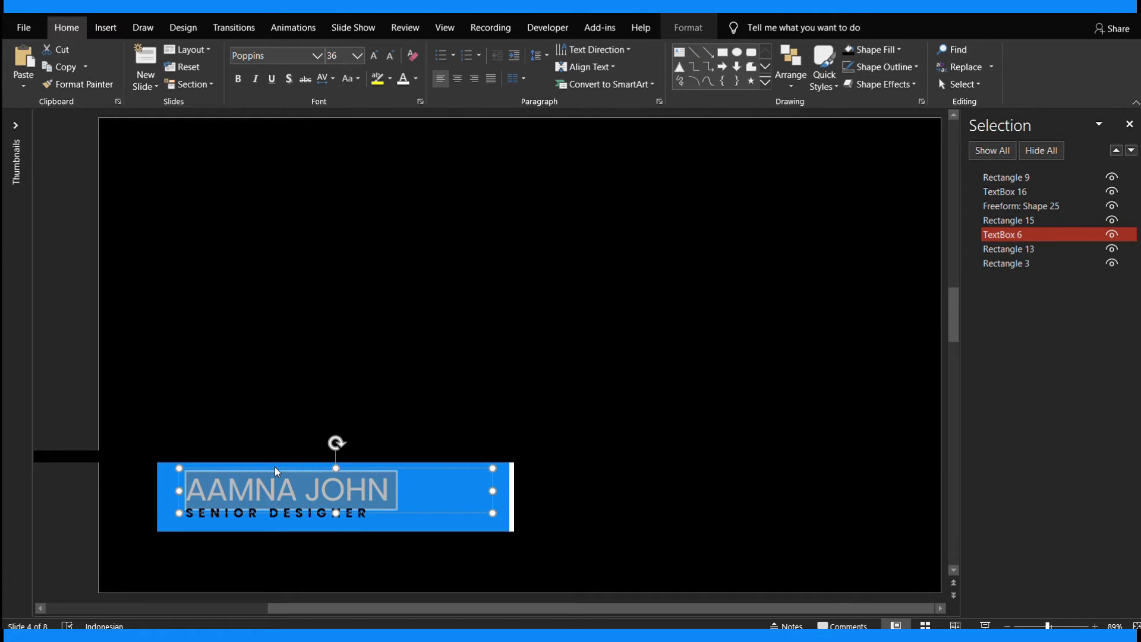
text(LOREM IPSUM)
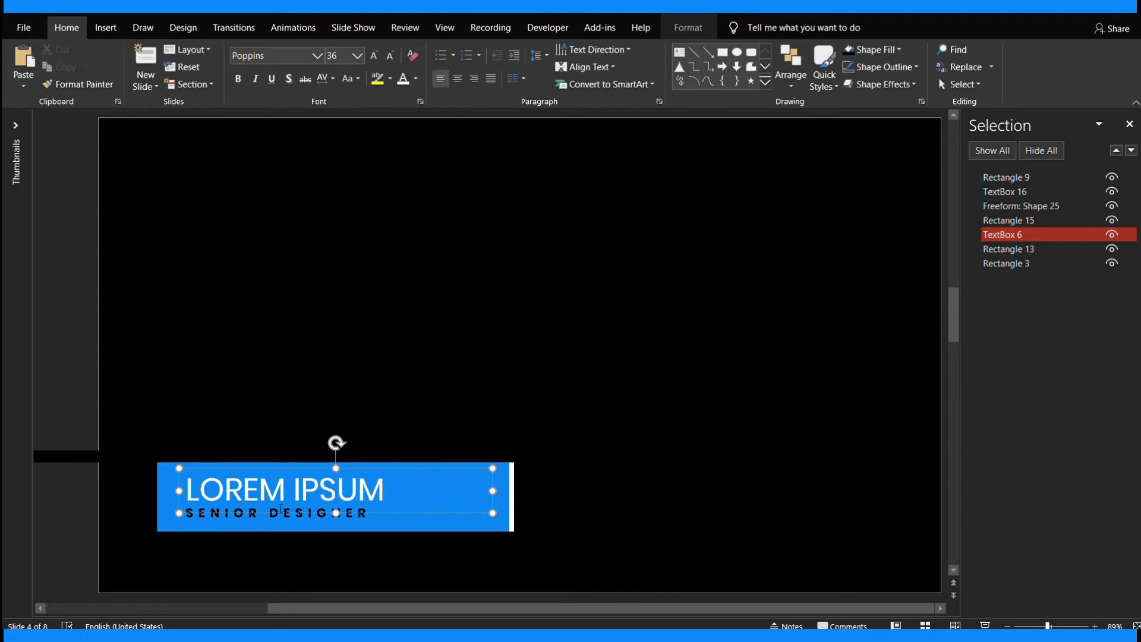
Step: Change the job title to DOLOR SIT AMET
click(280, 515)
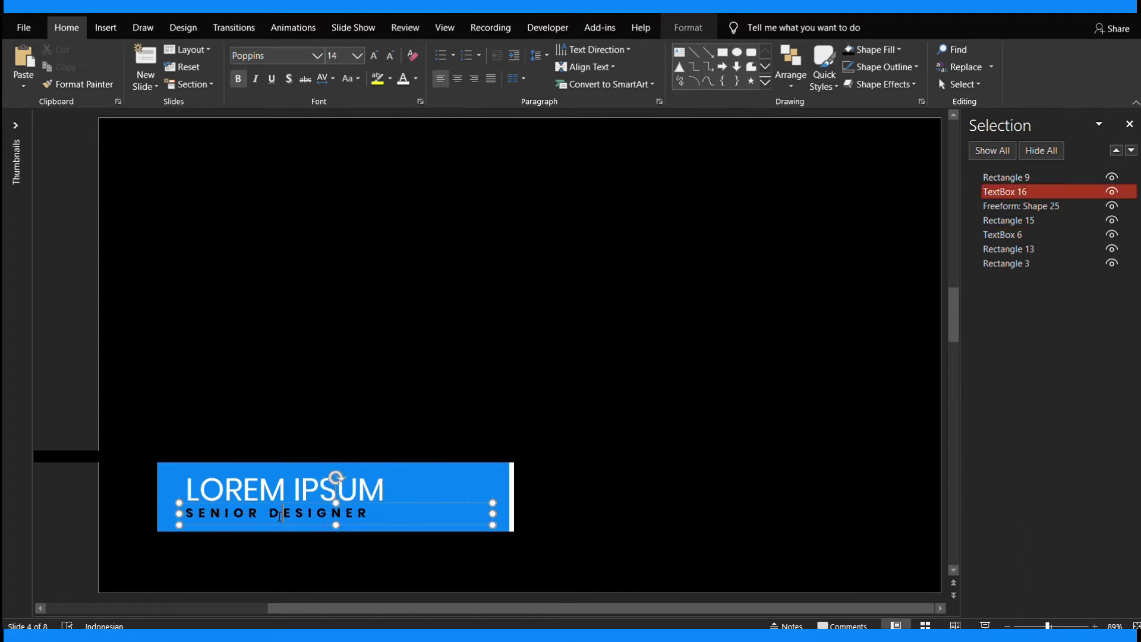
key(ctrl+a)
text(DO)
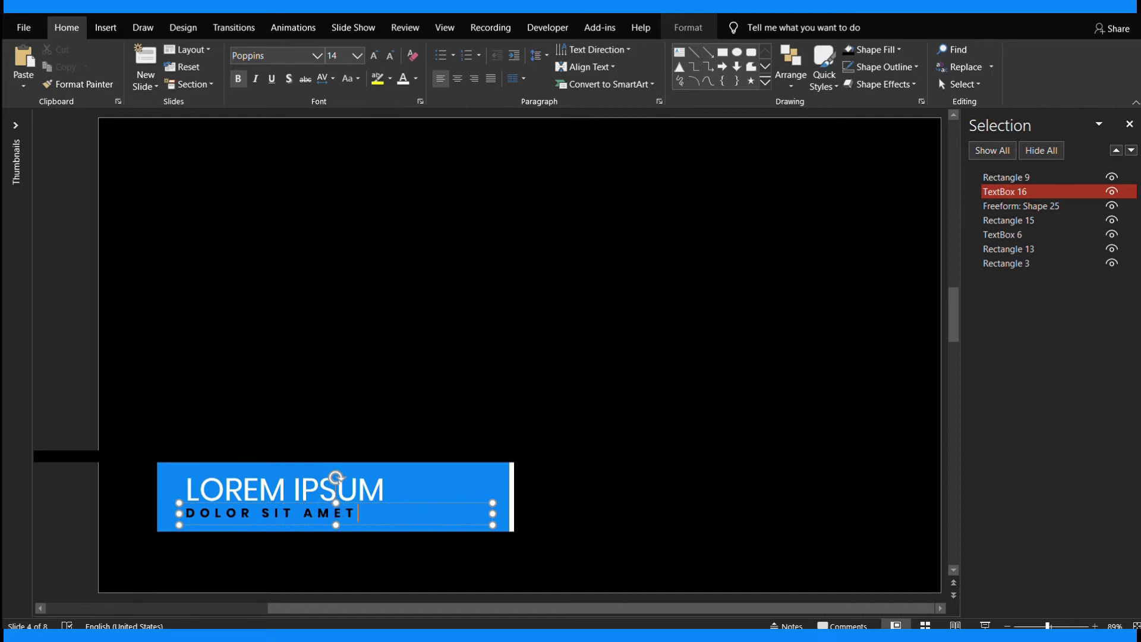
click(347, 408)
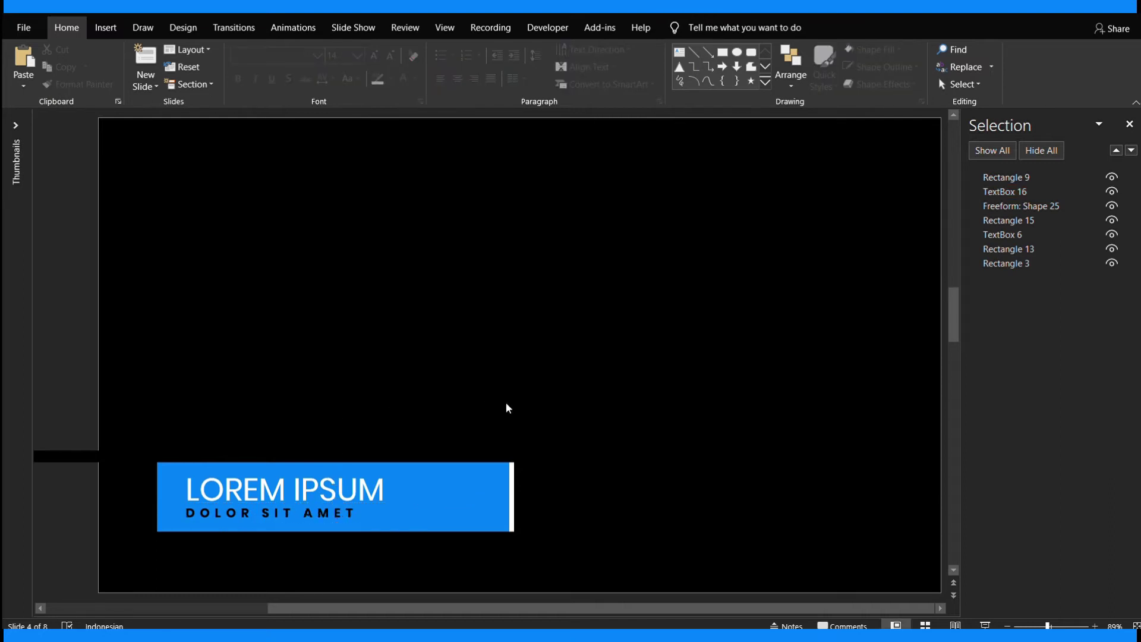
Step: Replace slide 5's placeholder name with the new person's full name
scroll(505, 408, down, 1)
click(492, 478)
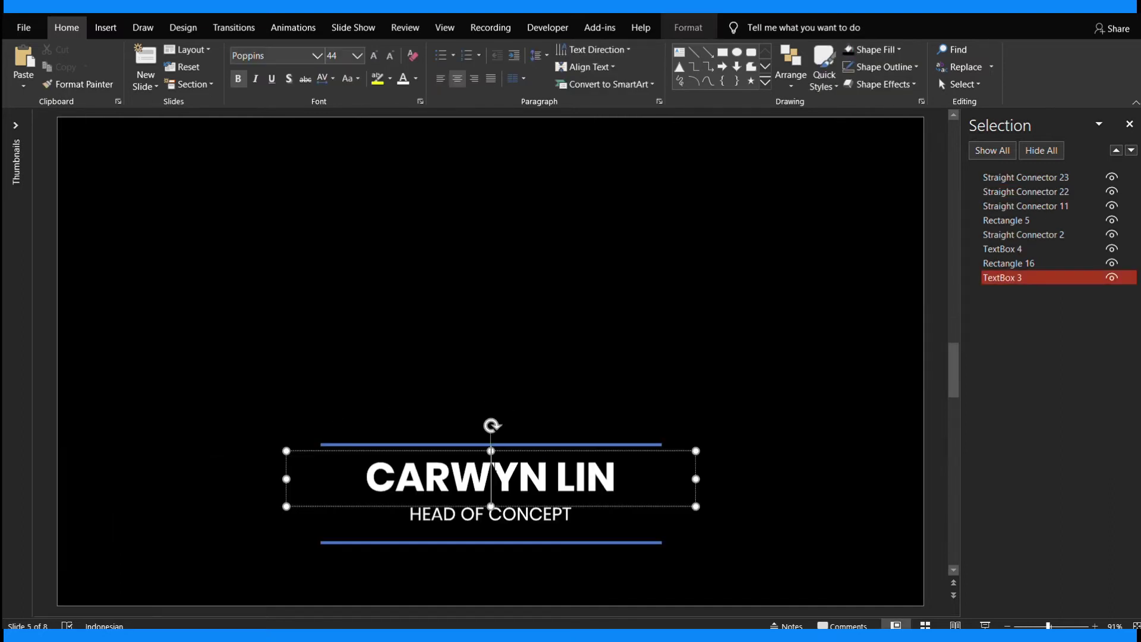
click(460, 450)
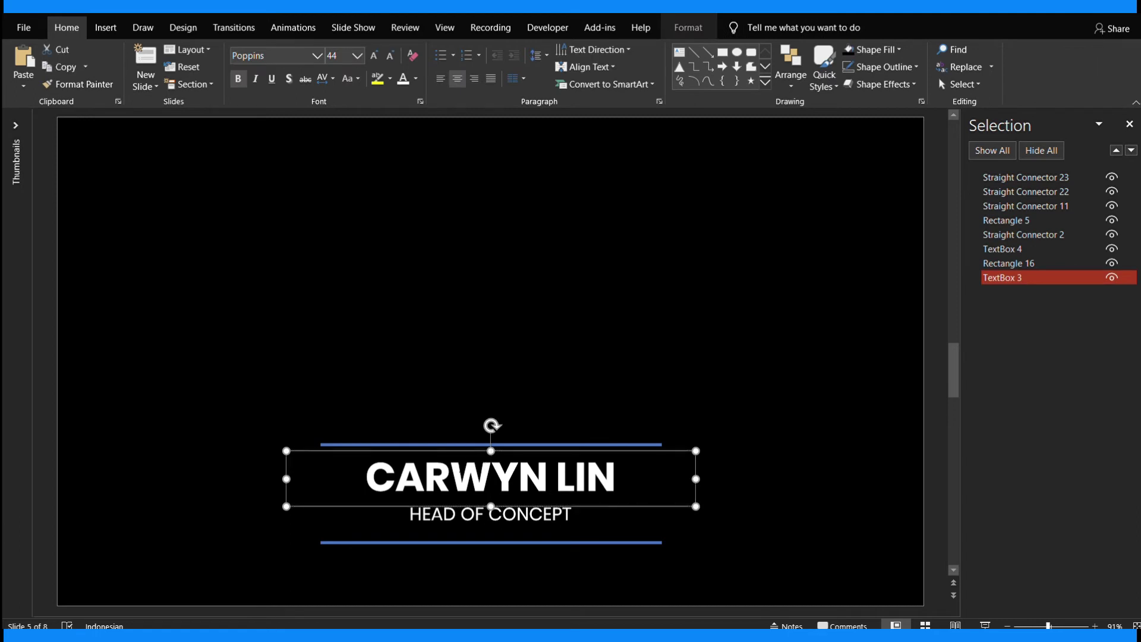
click(449, 476)
triple_click(457, 467)
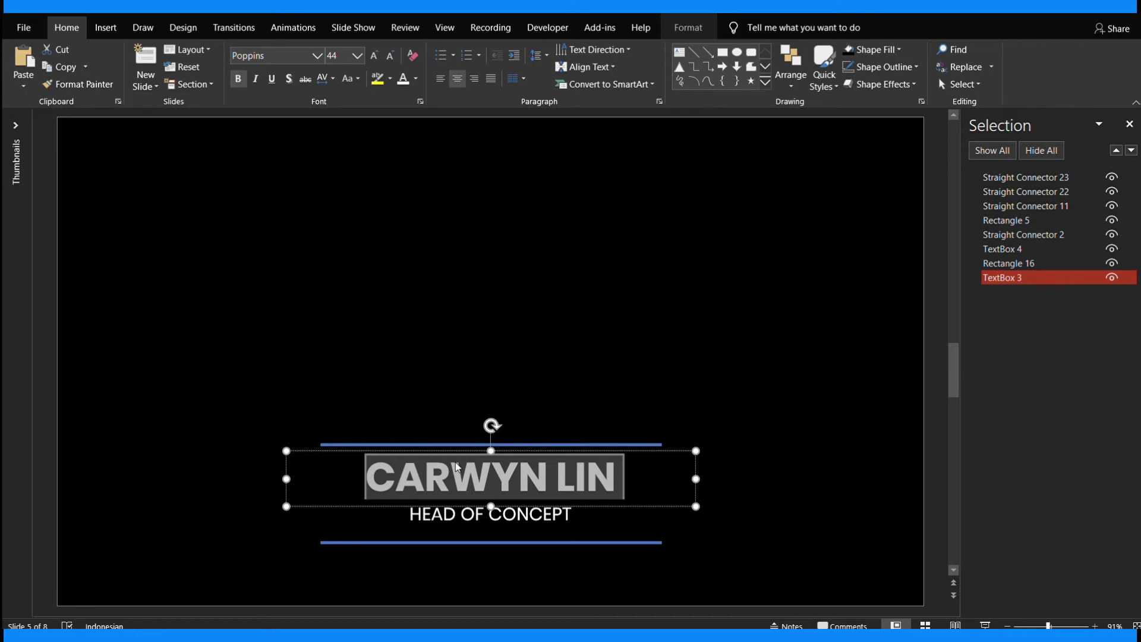
text(JASON AL)
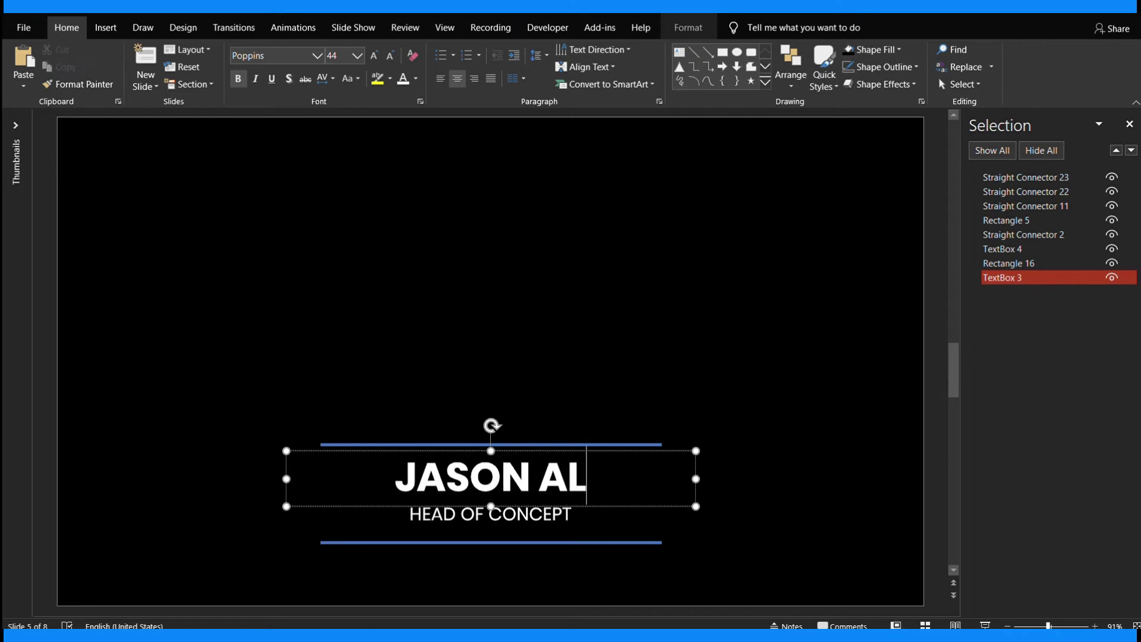
text(EXAND)
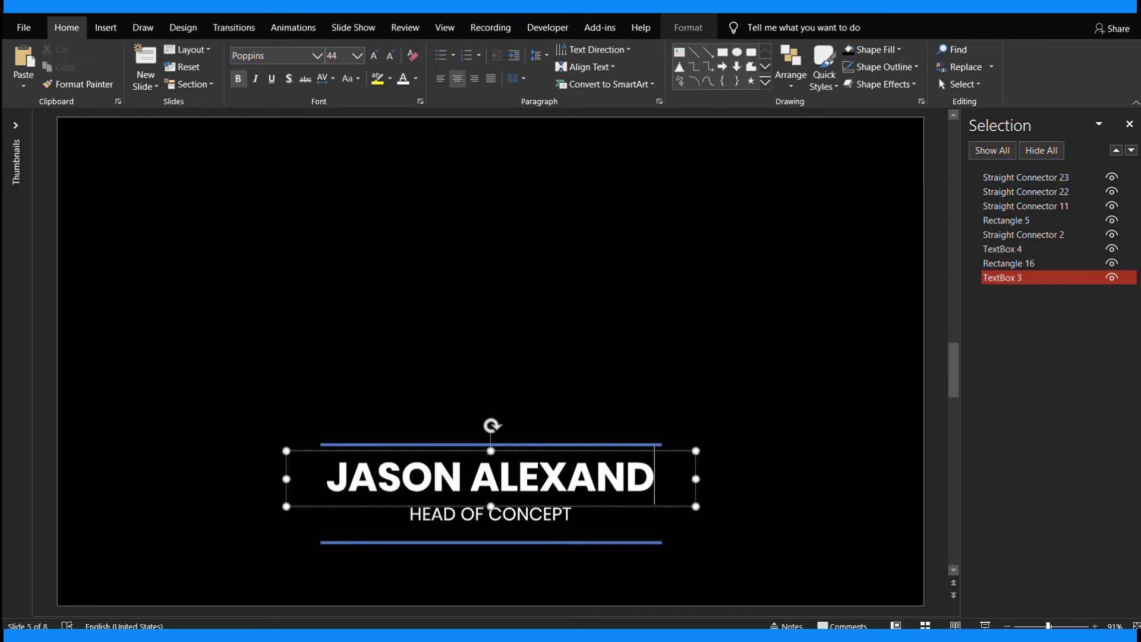
text(ER)
Step: Change the HEAD OF CONCEPT job title to POWERPOINT BRO
click(519, 513)
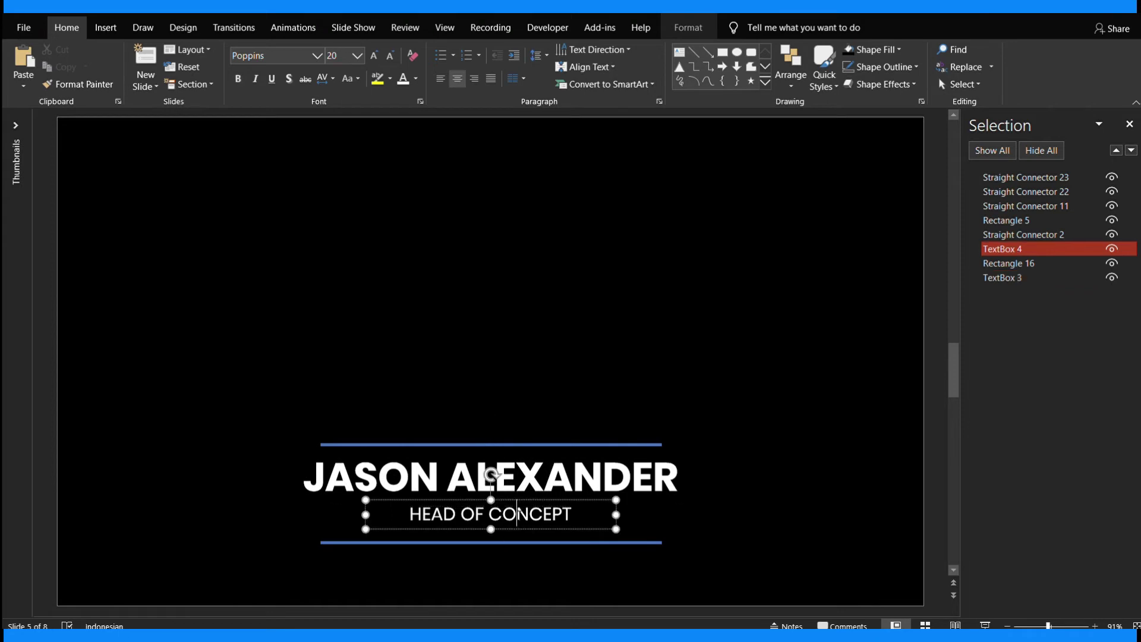
key(ctrl+a)
text(POWE)
text(OIN)
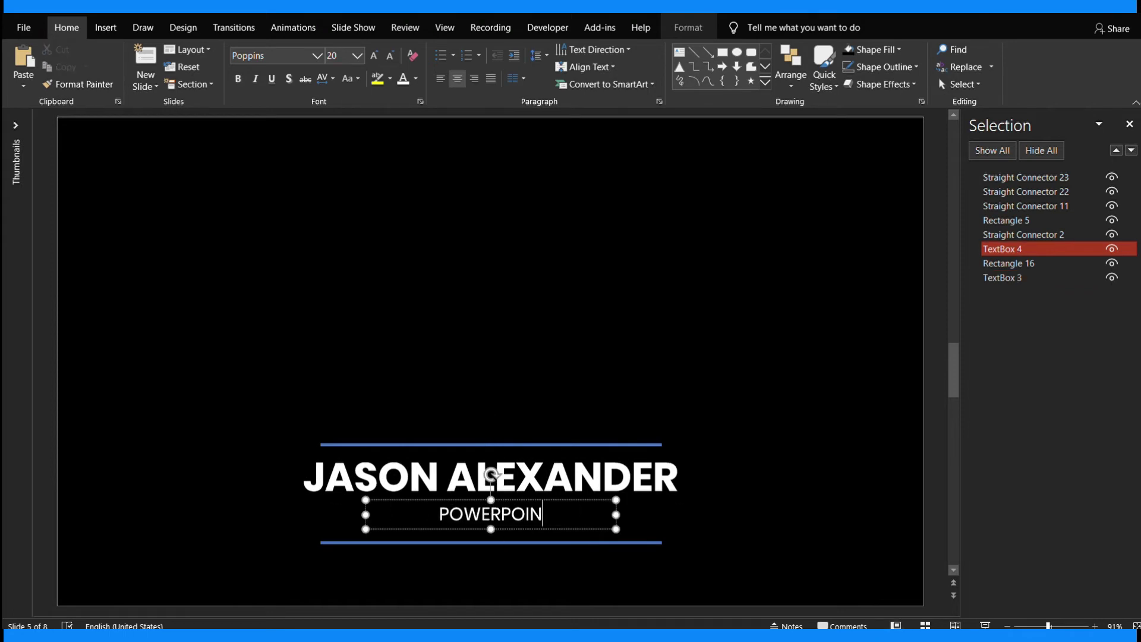
text(T BRO)
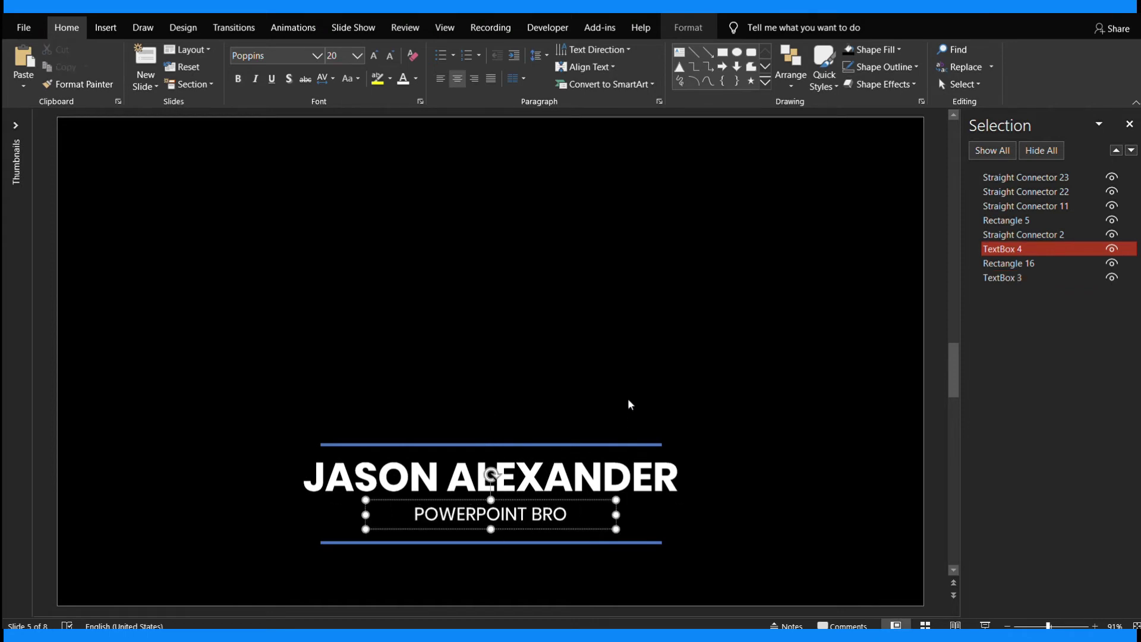
click(629, 404)
click(594, 444)
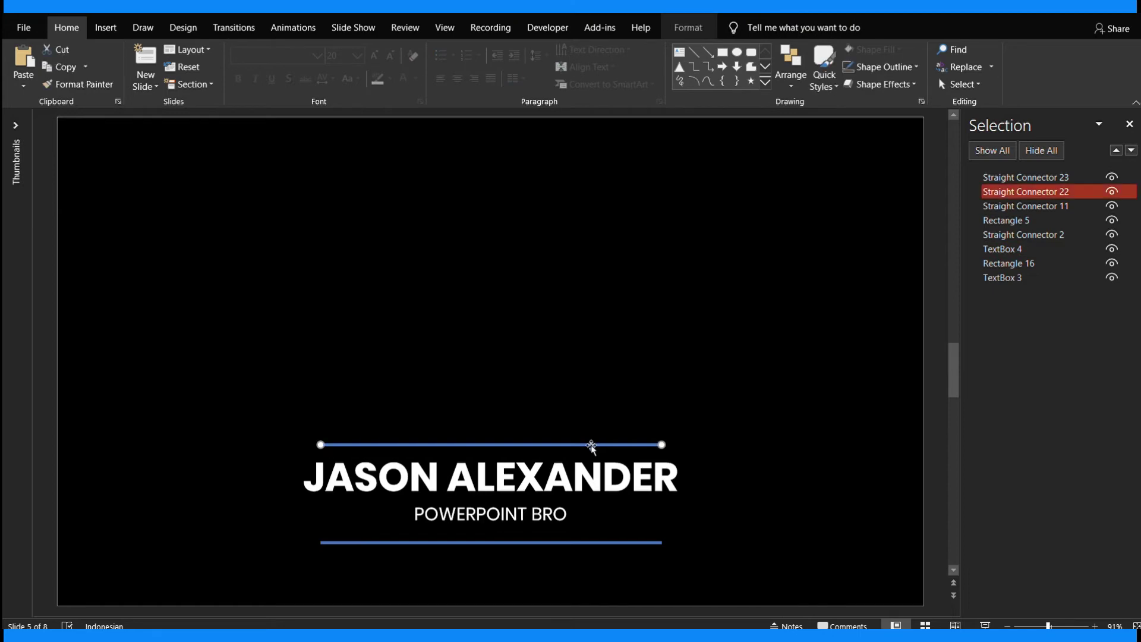
Step: Thicken both blue lines to 5.75 pt in the Format Shape settings
shift+click(547, 542)
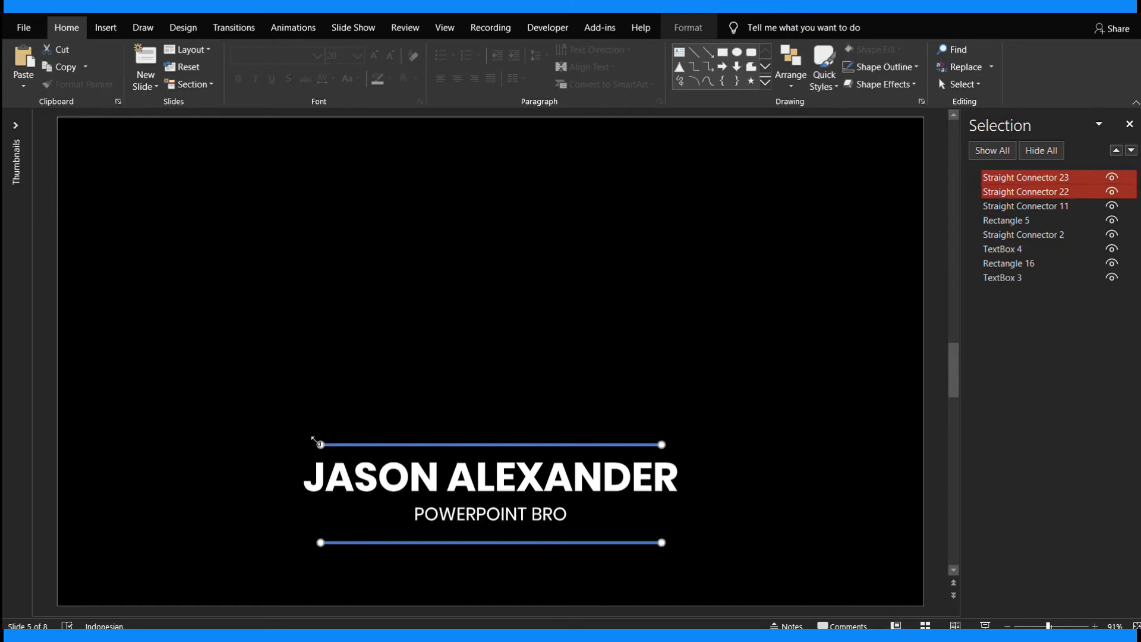
drag(319, 443, 320, 444)
click(687, 28)
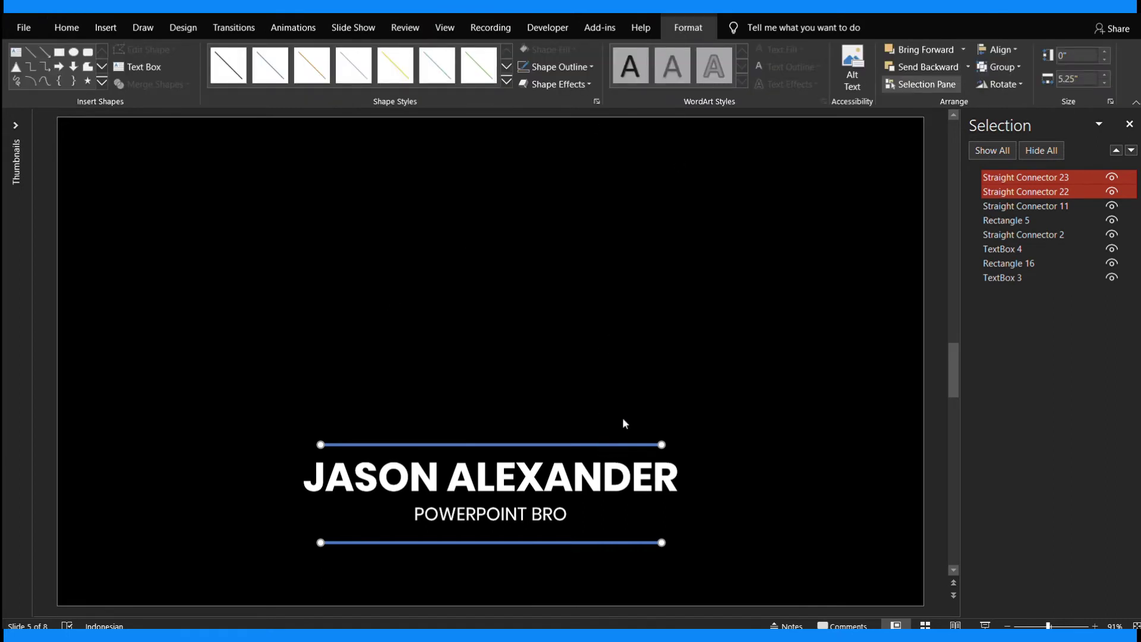
key(ctrl+1)
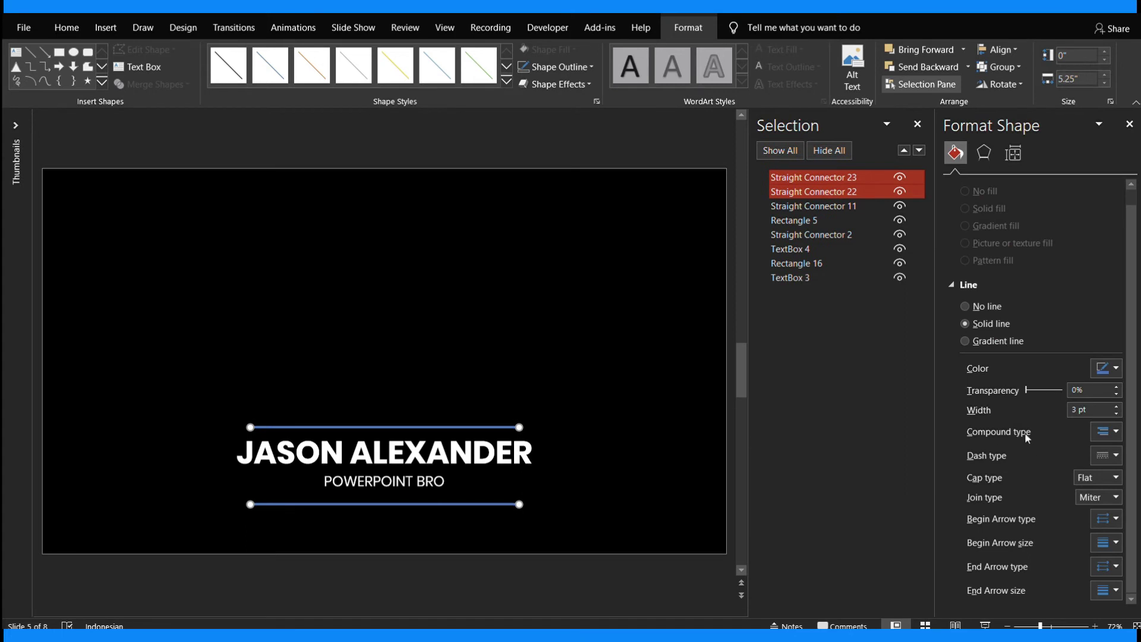
click(950, 283)
click(945, 294)
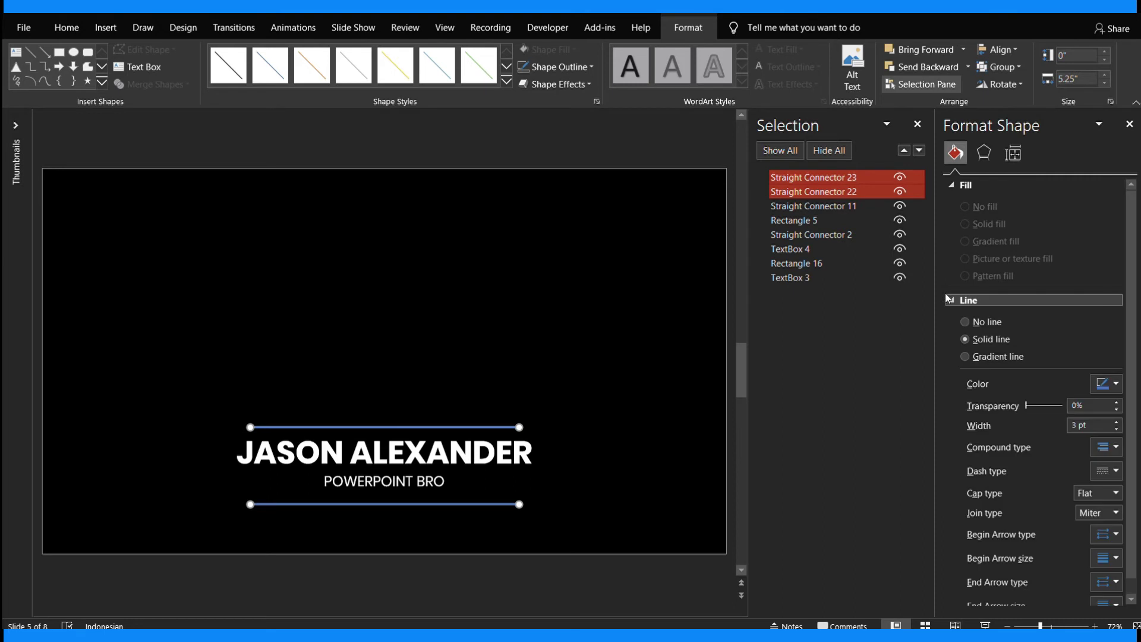
scroll(978, 502, down, 1)
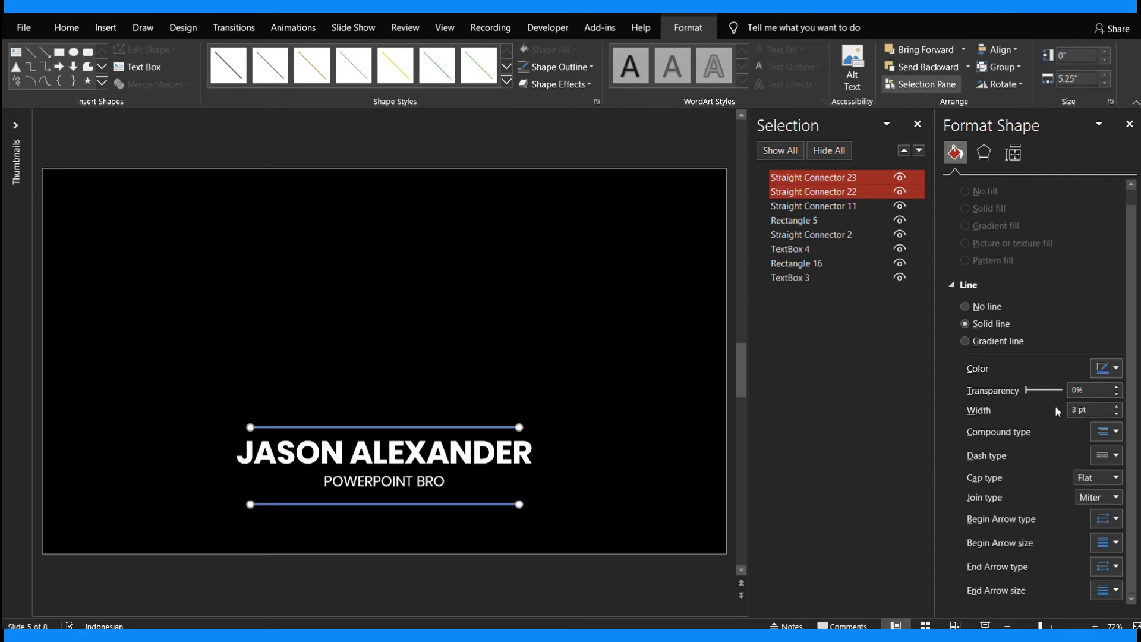
scroll(1078, 408, up, 1)
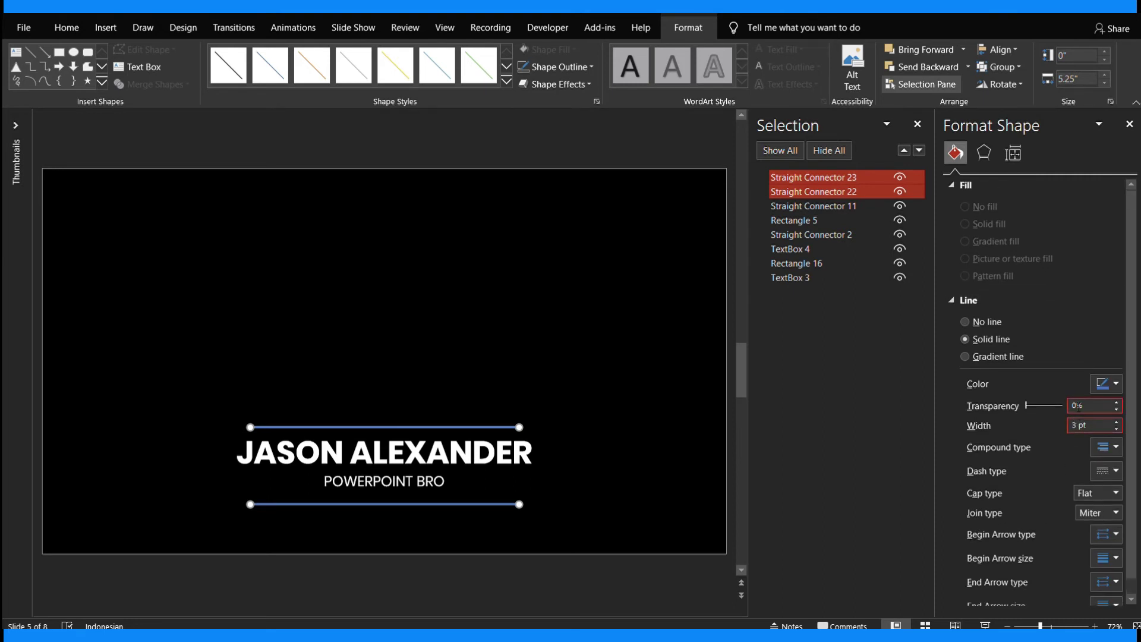
click(1117, 421)
click(1117, 421)
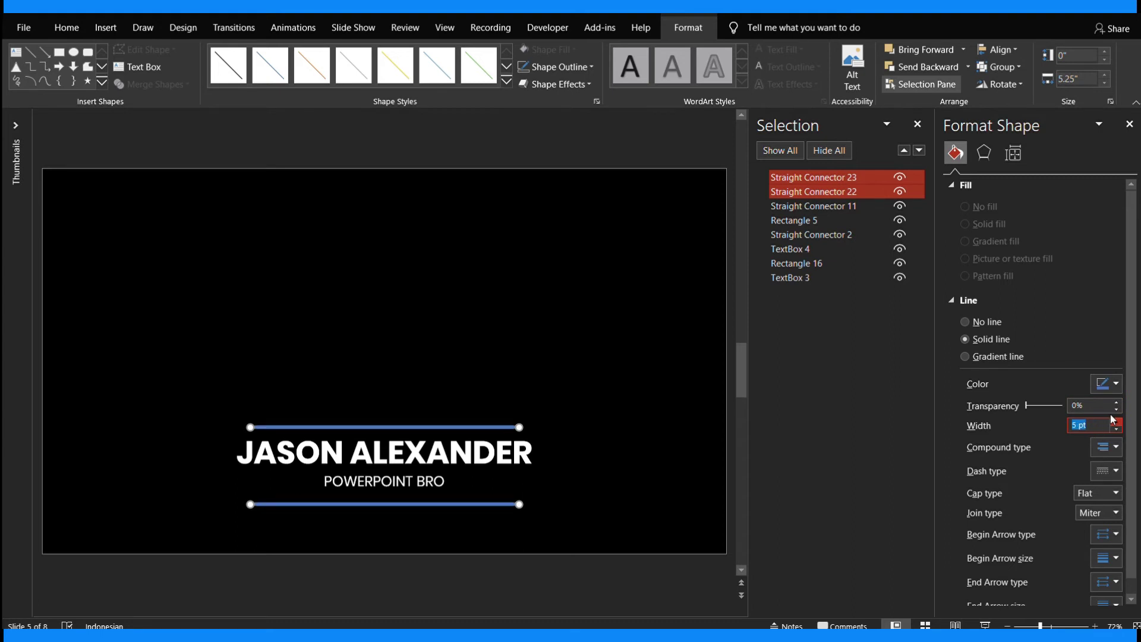
click(1116, 420)
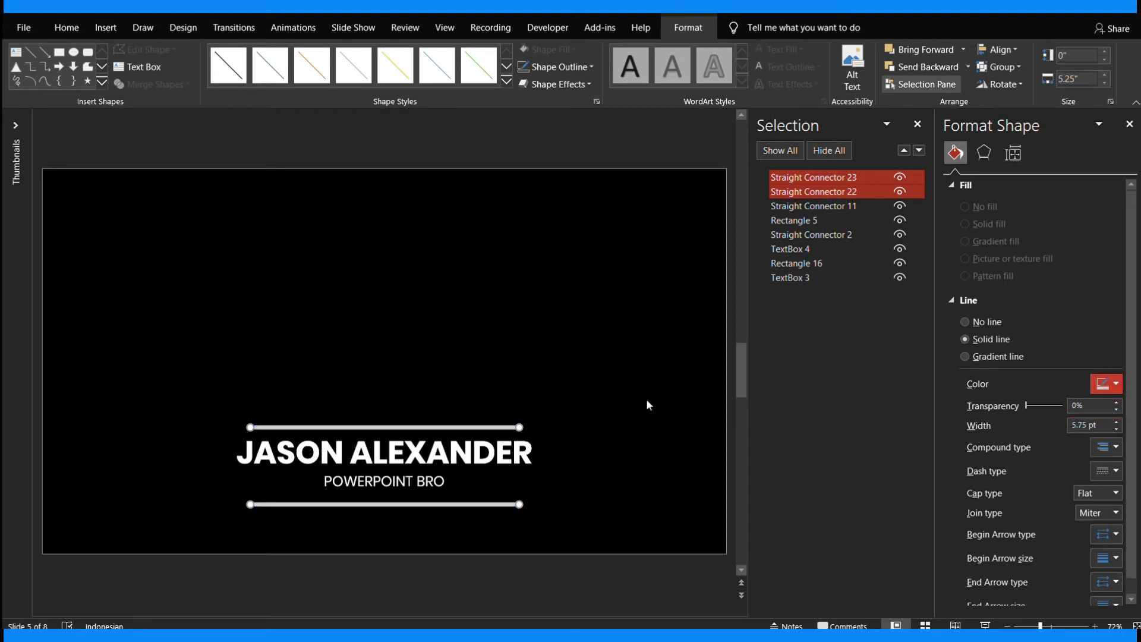
Step: Select the name and POWERPOINT BRO text boxes for text formatting, then deselect them
click(392, 454)
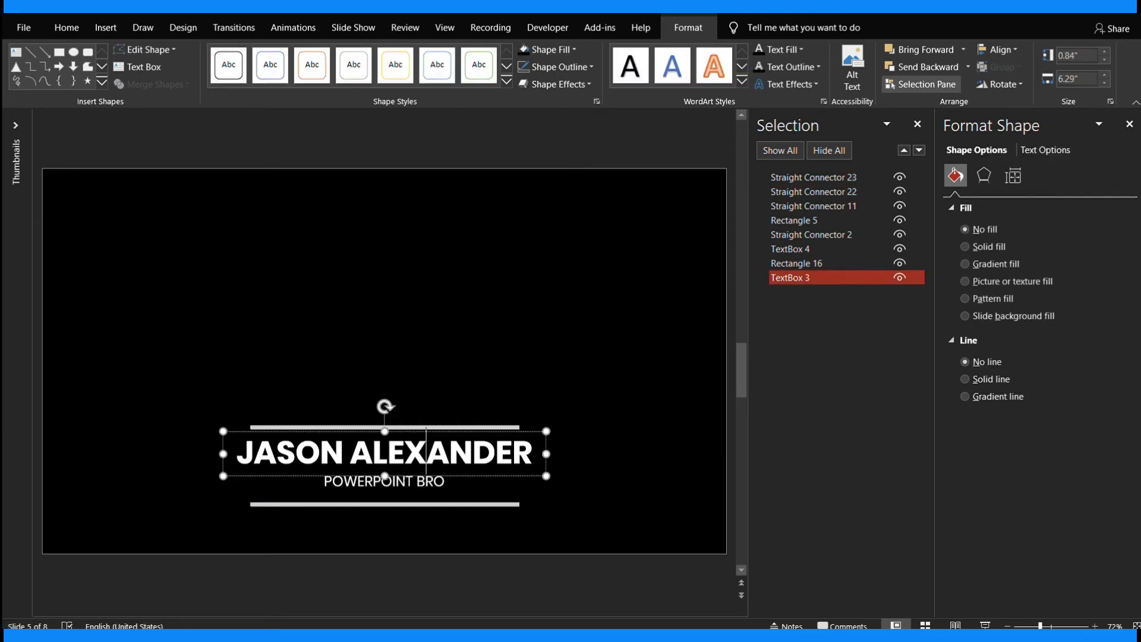
shift+click(405, 483)
click(66, 27)
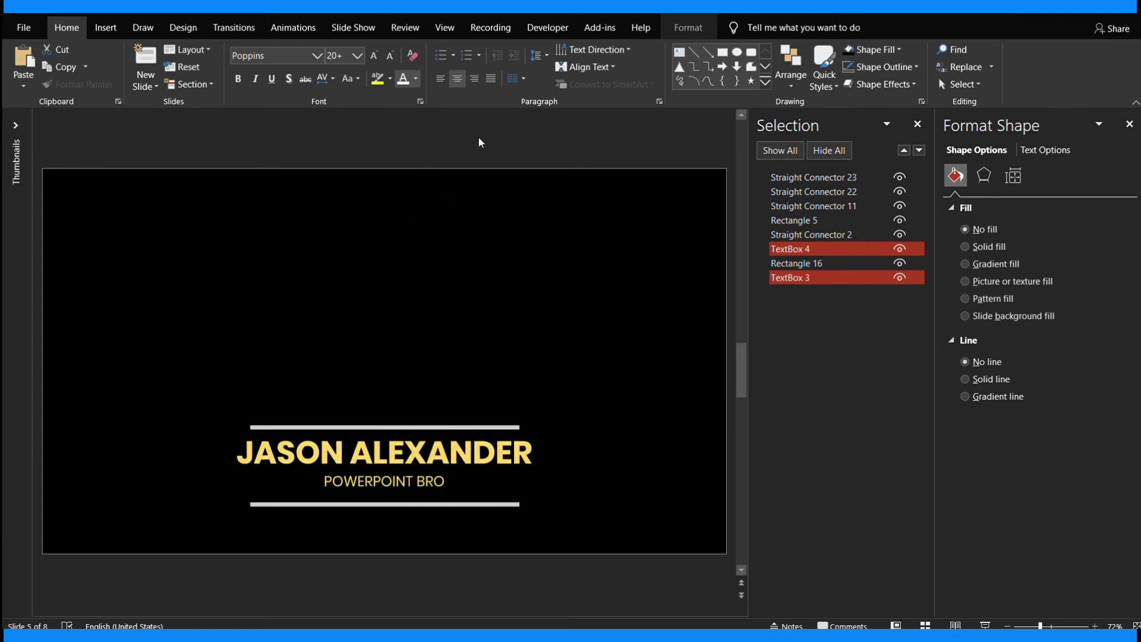
click(480, 141)
Step: On slide 6, change the QUALITY CONTROL title to AMAZING SLIDE DESIGNER
scroll(512, 187, down, 1)
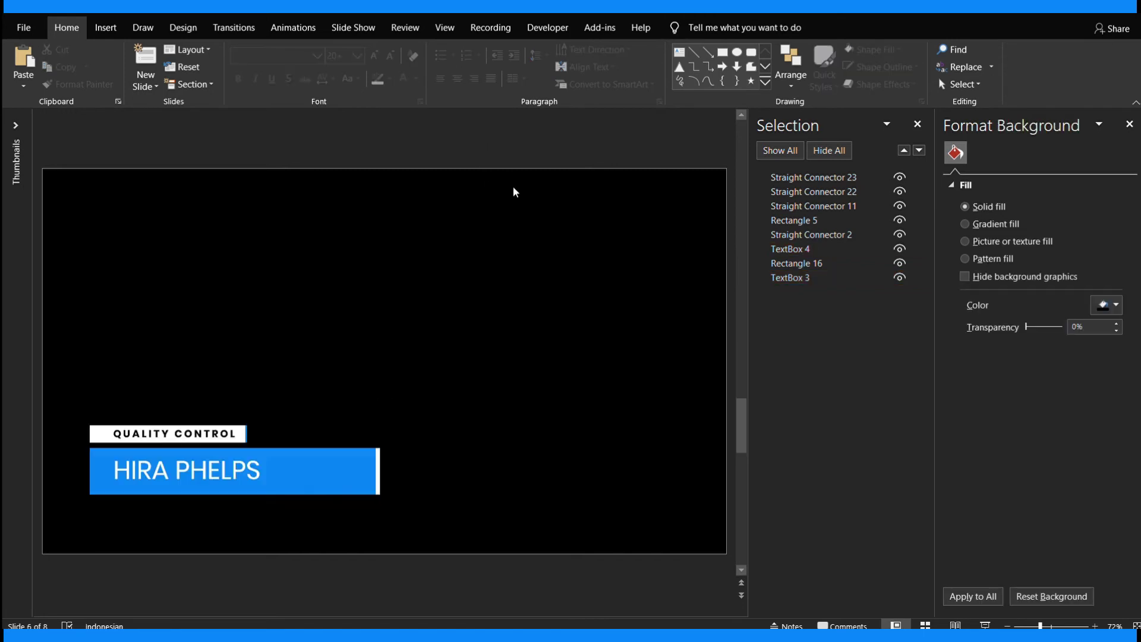
click(205, 432)
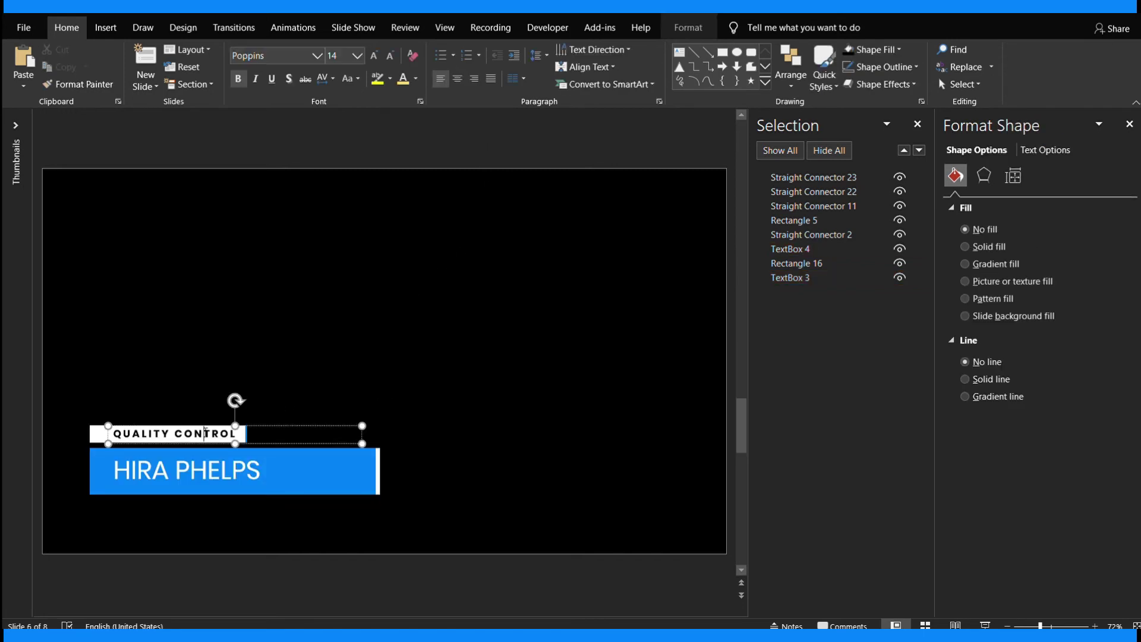
triple_click(204, 433)
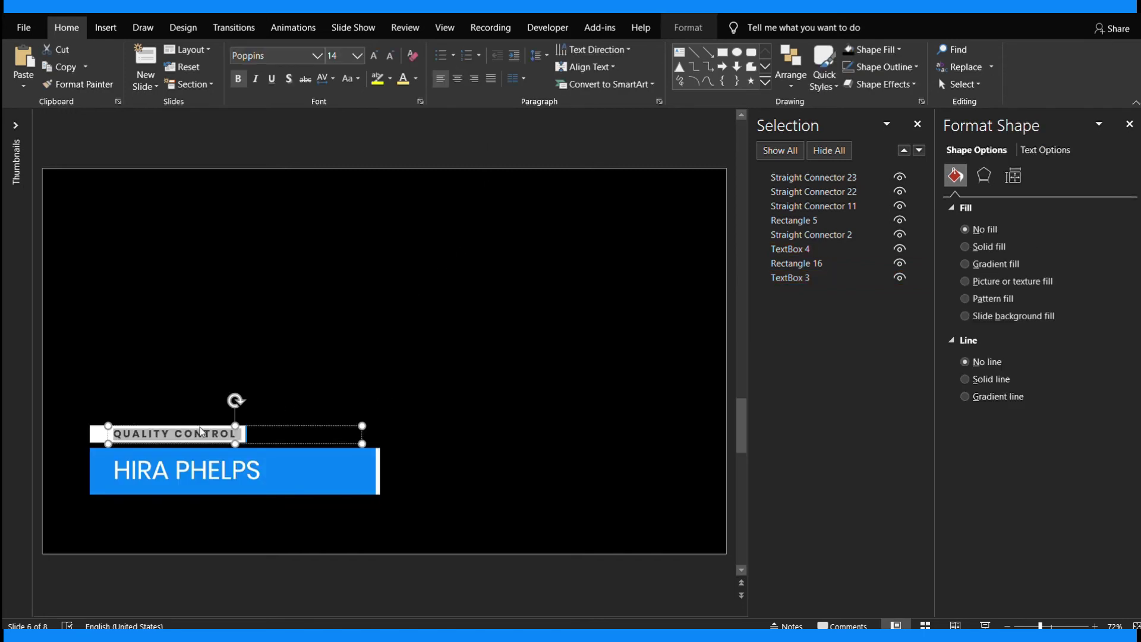
text(AMAZIN)
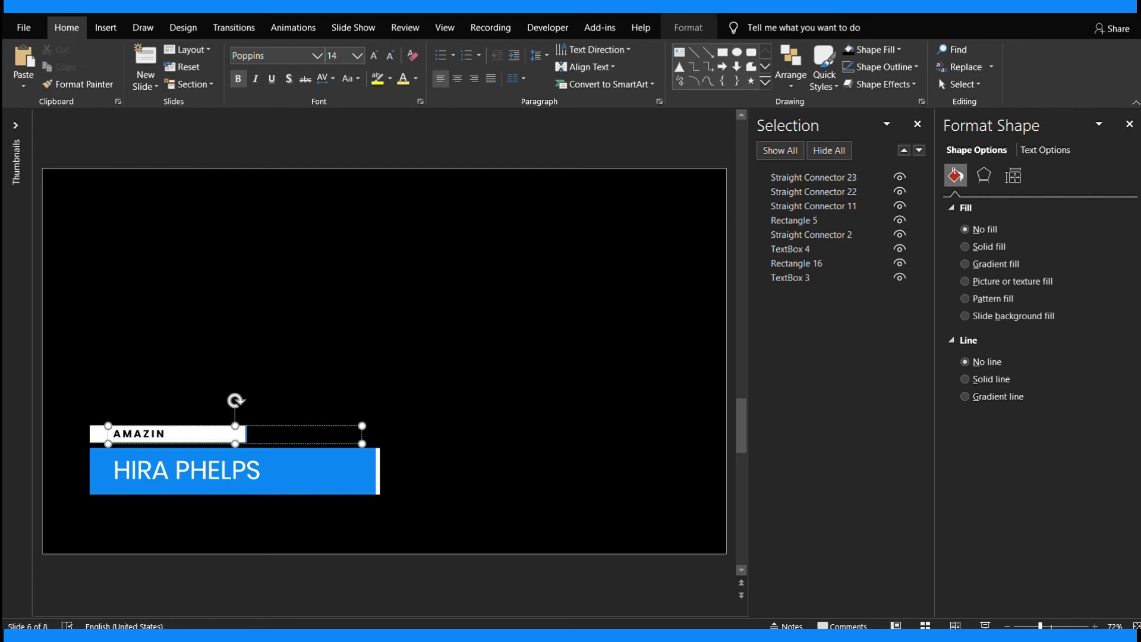
text(G DESIGNE)
text(R)
click(181, 432)
text(SLID)
text(E DES)
Step: Enter a new name in the blue bar and widen the title box to fit
click(204, 470)
triple_click(205, 471)
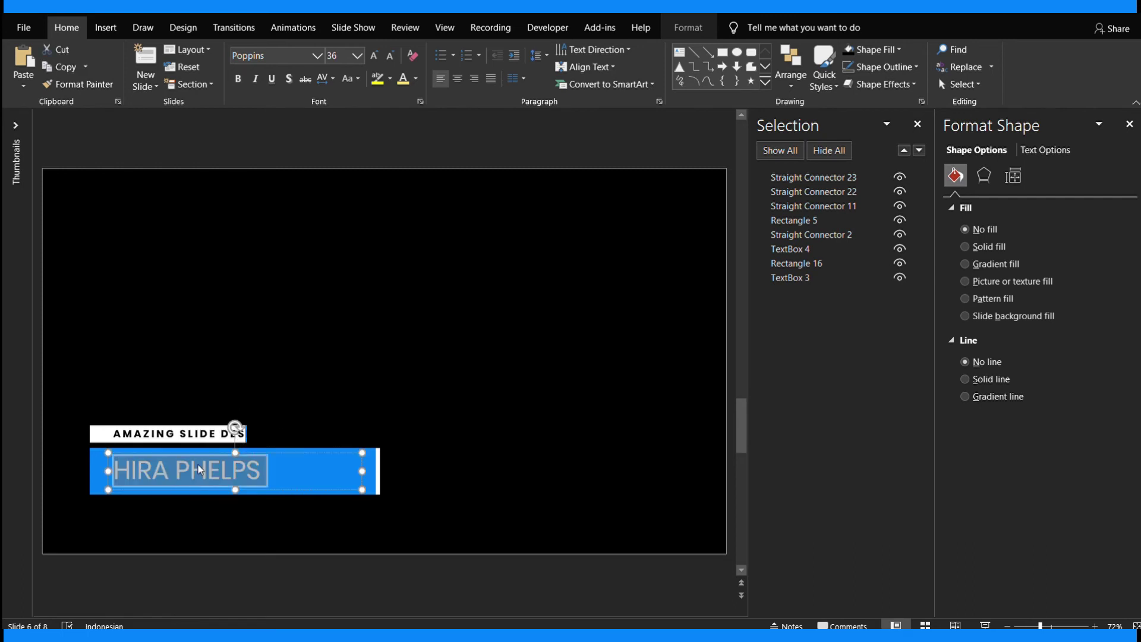
text(JOHN)
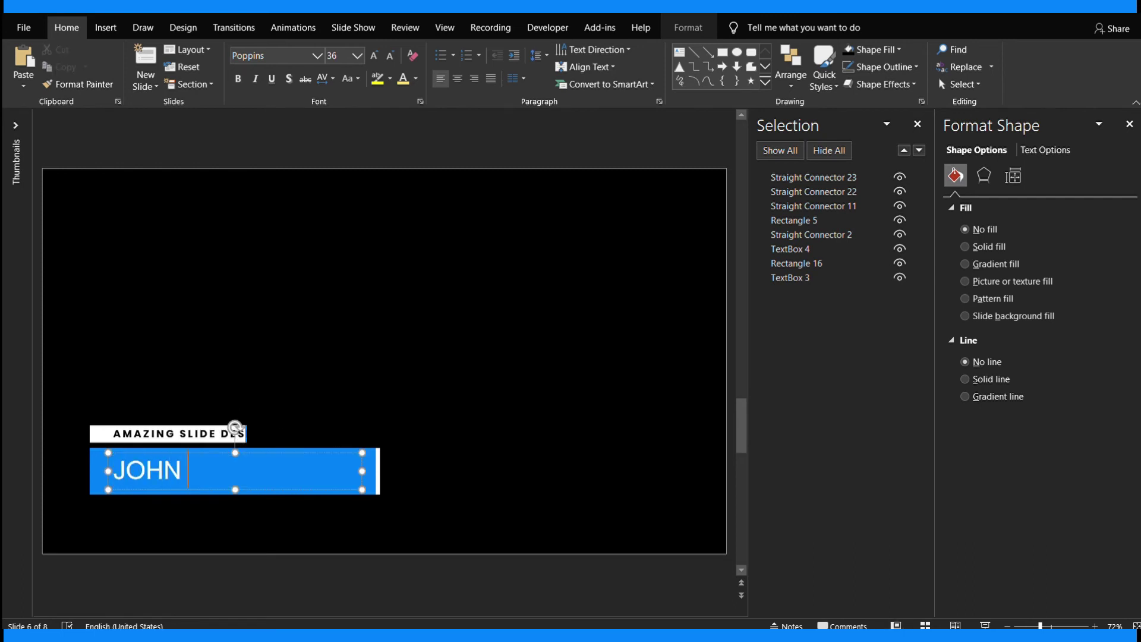
text( DOE)
drag(80, 370, 282, 461)
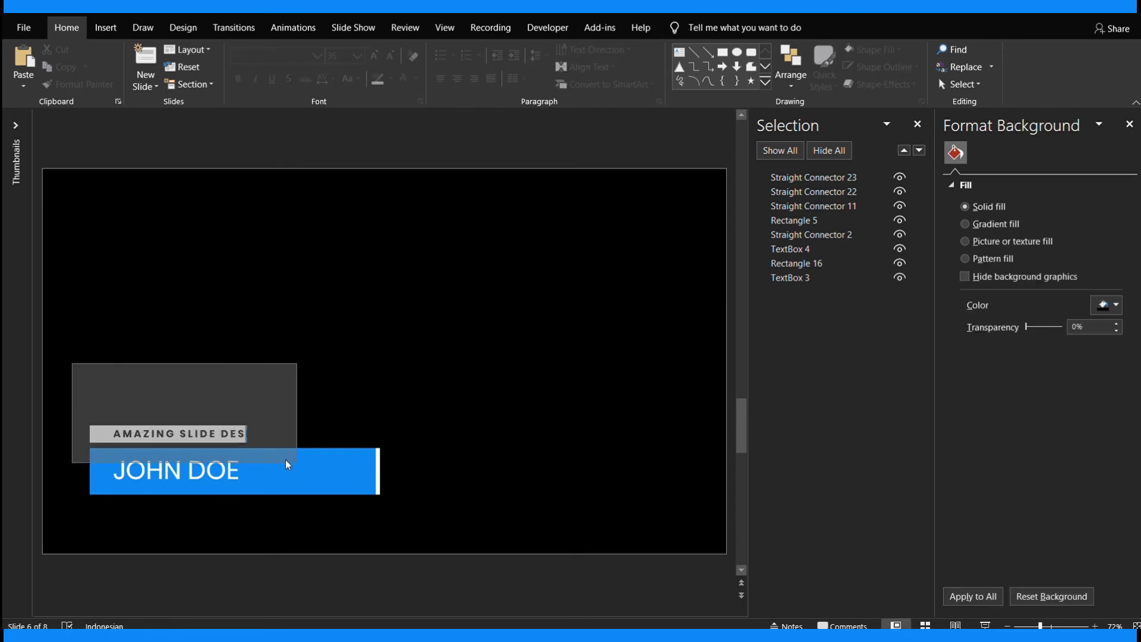
drag(246, 443, 294, 442)
click(283, 393)
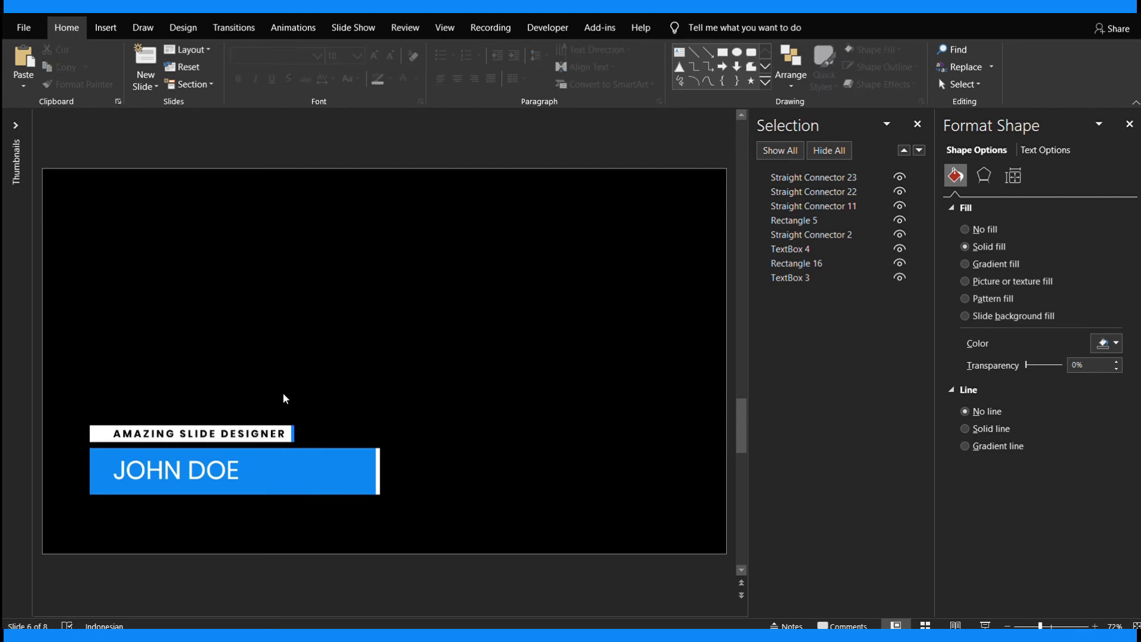
scroll(579, 475, down, 1)
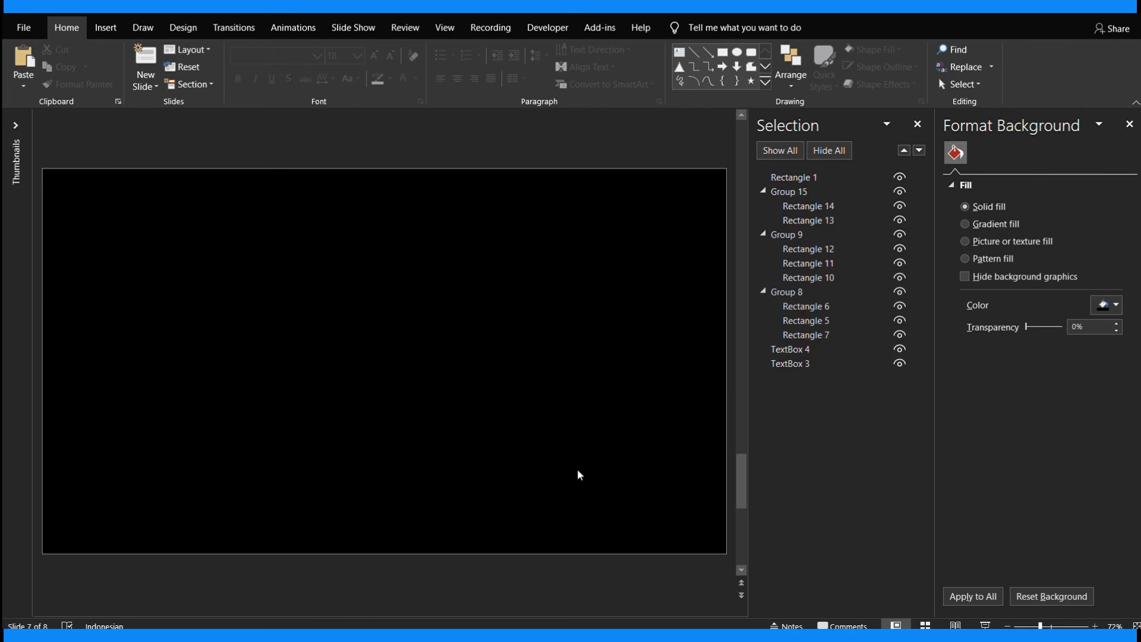
Step: Collapse the groups and hide Rectangle 1, Group 15, Group 9 and Group 8
click(762, 190)
click(762, 206)
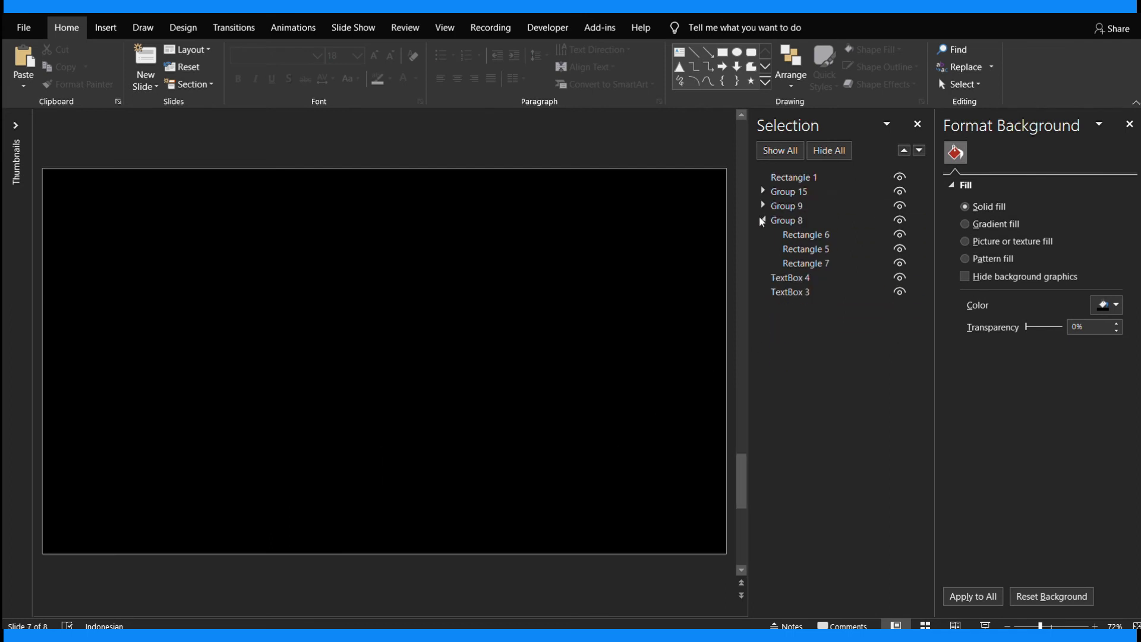
click(762, 220)
click(899, 178)
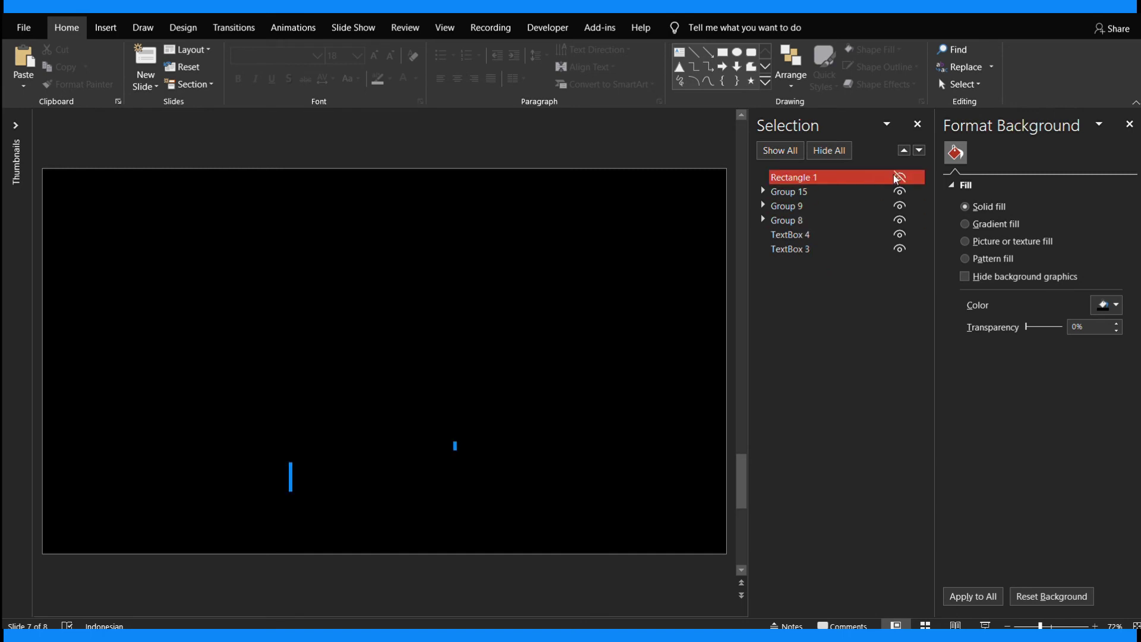
click(899, 191)
click(898, 206)
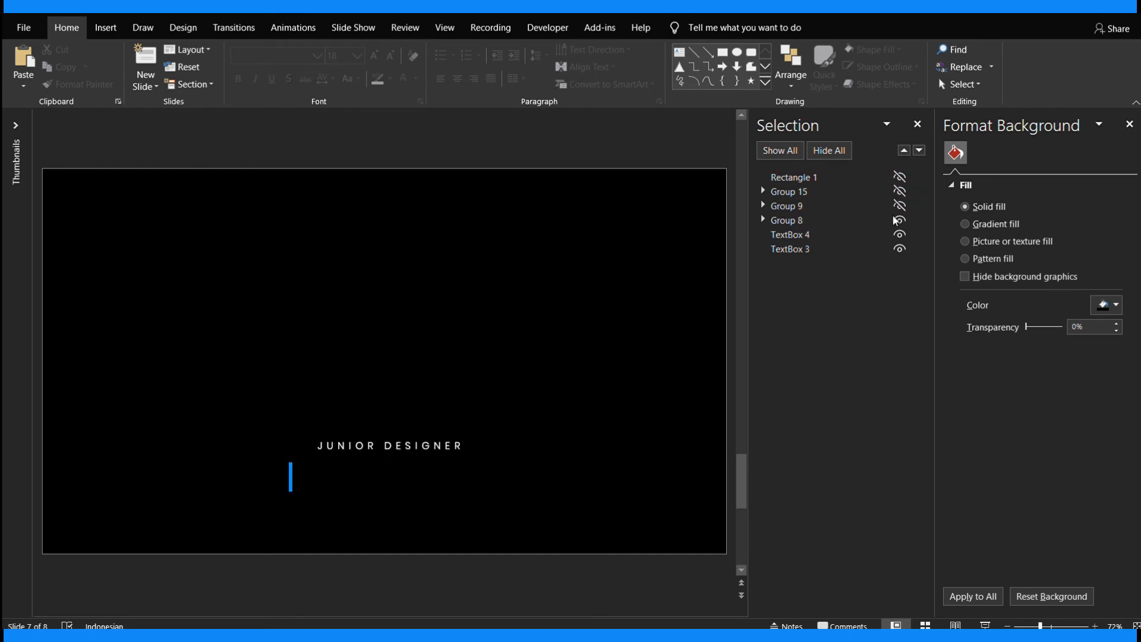
click(762, 220)
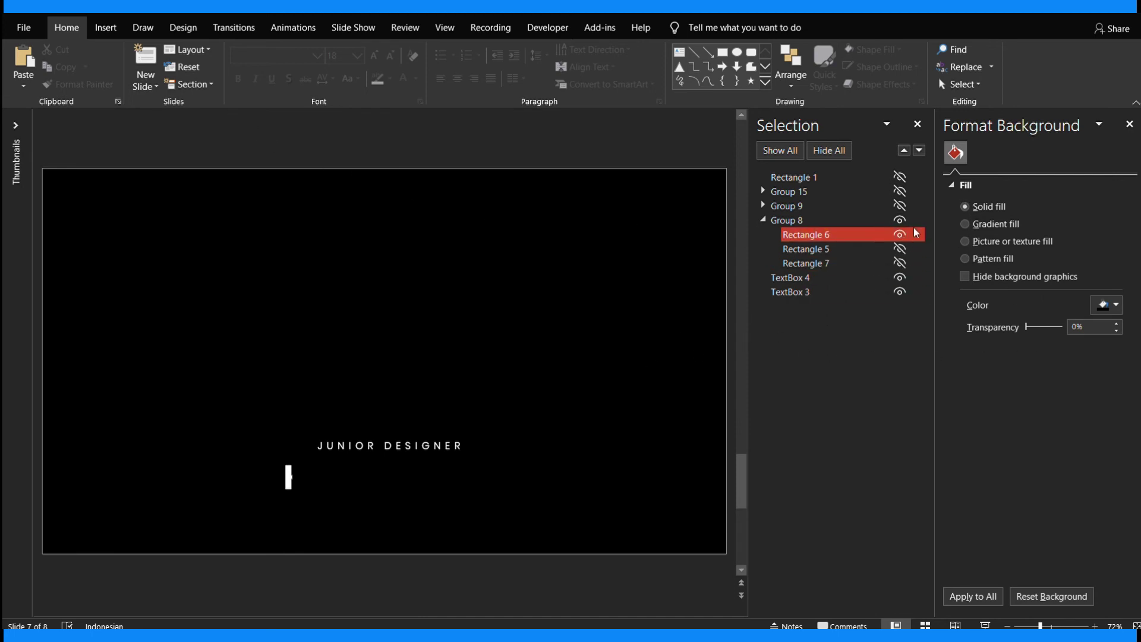
click(763, 220)
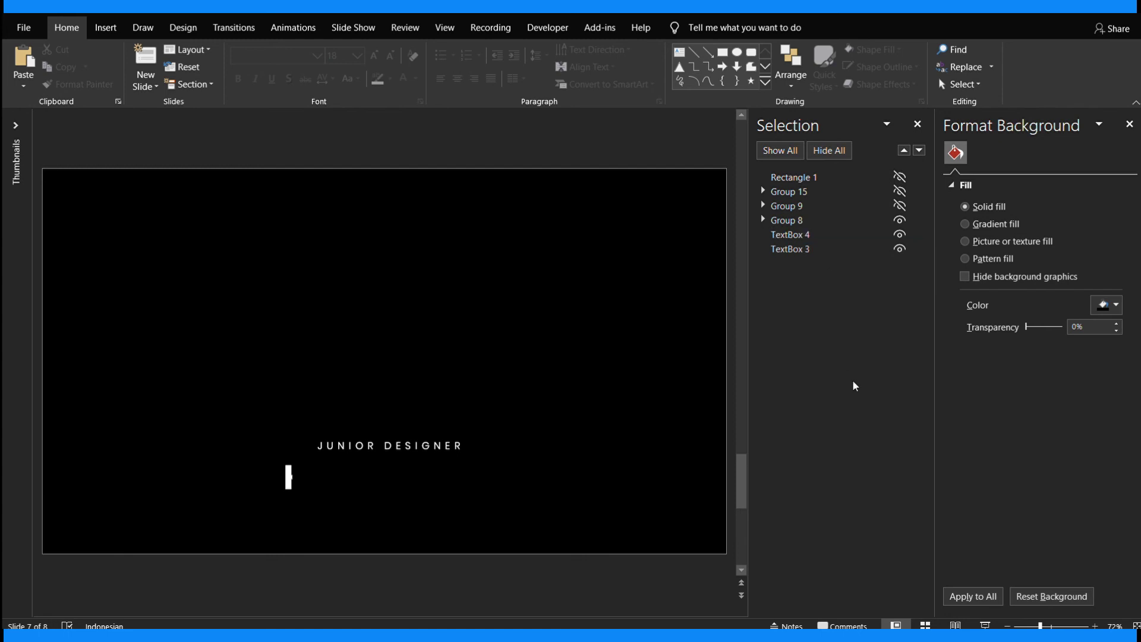
click(899, 219)
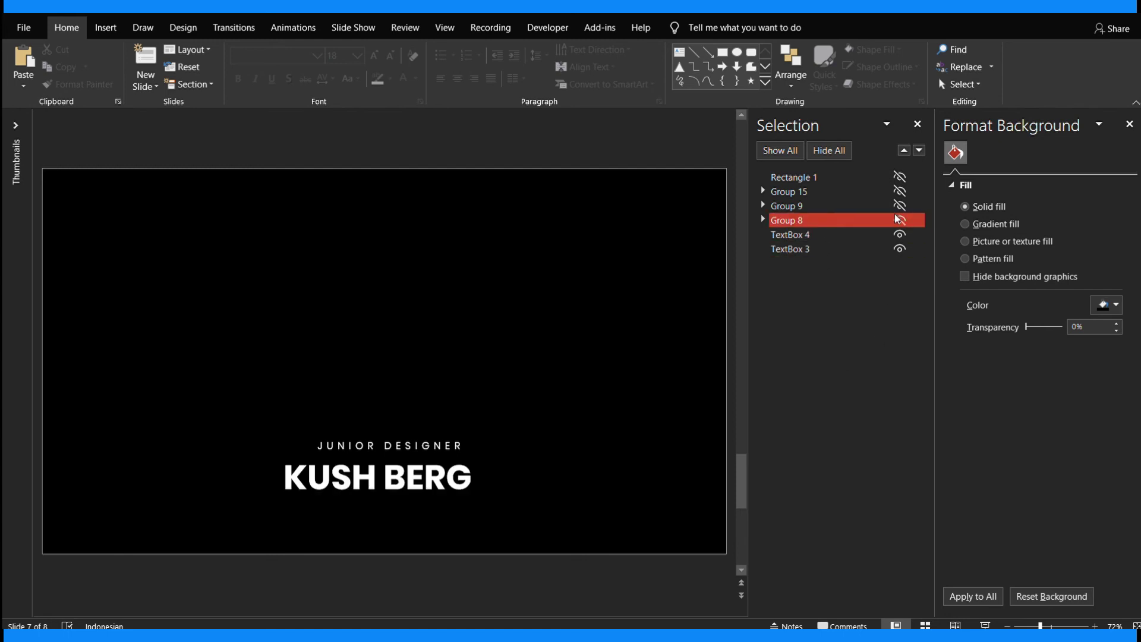
Step: Change slide 7's placeholder name to MY NAMES
click(440, 475)
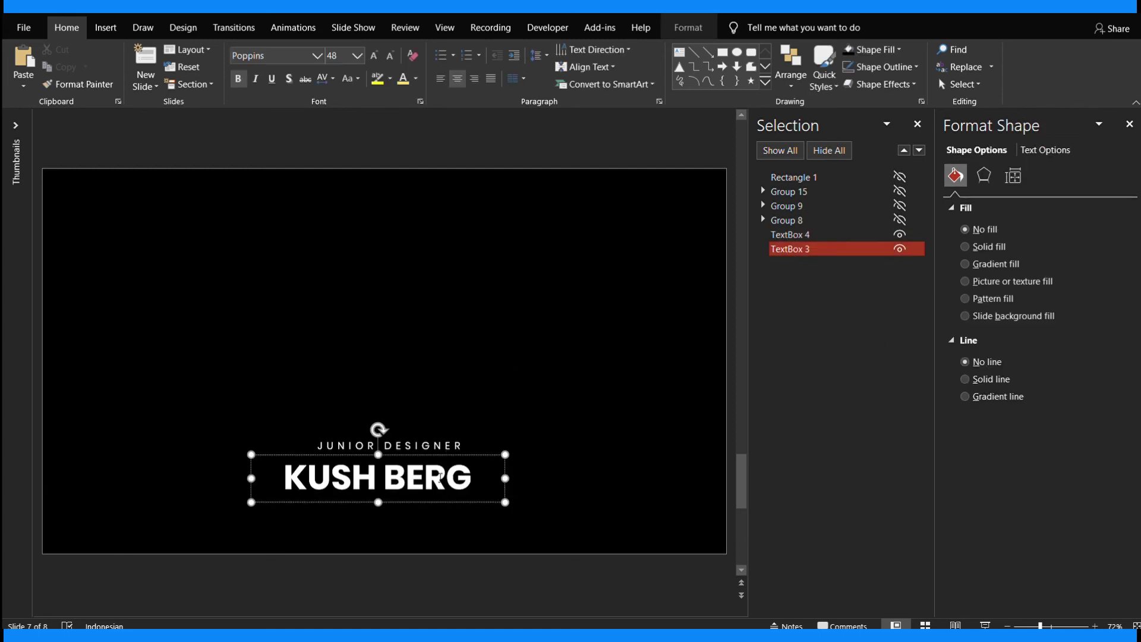
triple_click(440, 476)
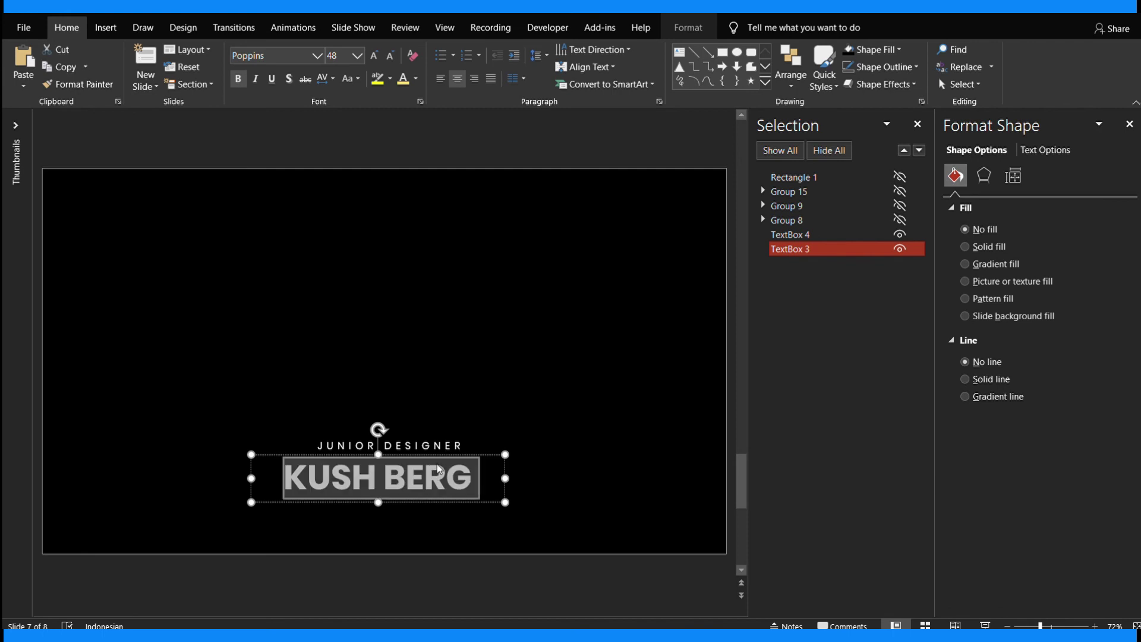
text(MY NAMES)
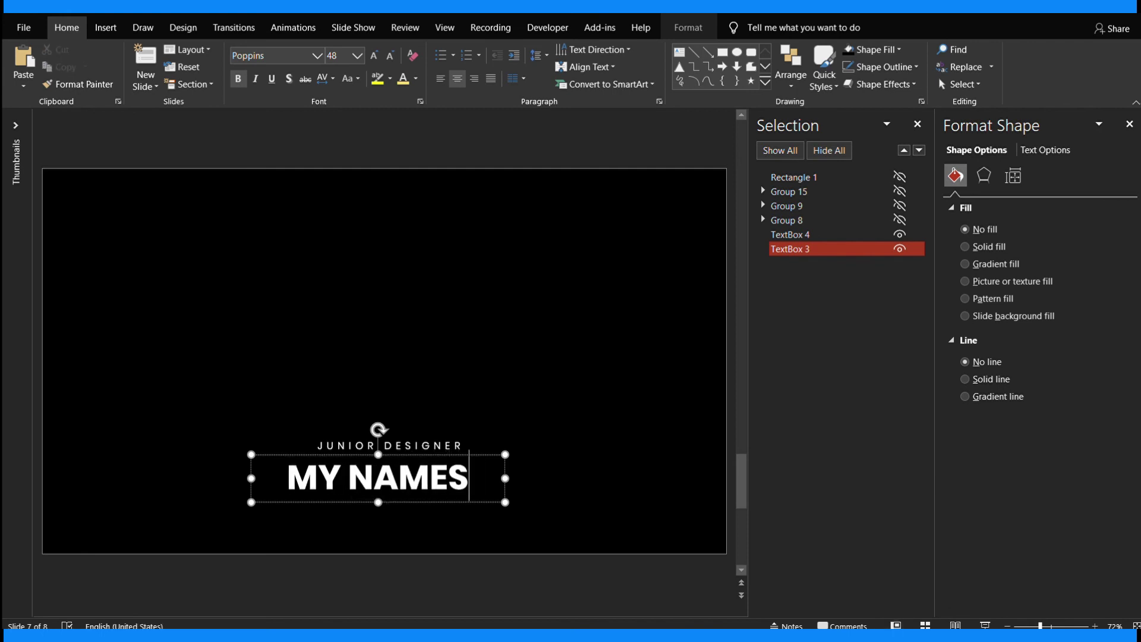
Step: Replace JUNIOR with SUPER SENIOR in the subtitle
double_click(356, 445)
click(355, 445)
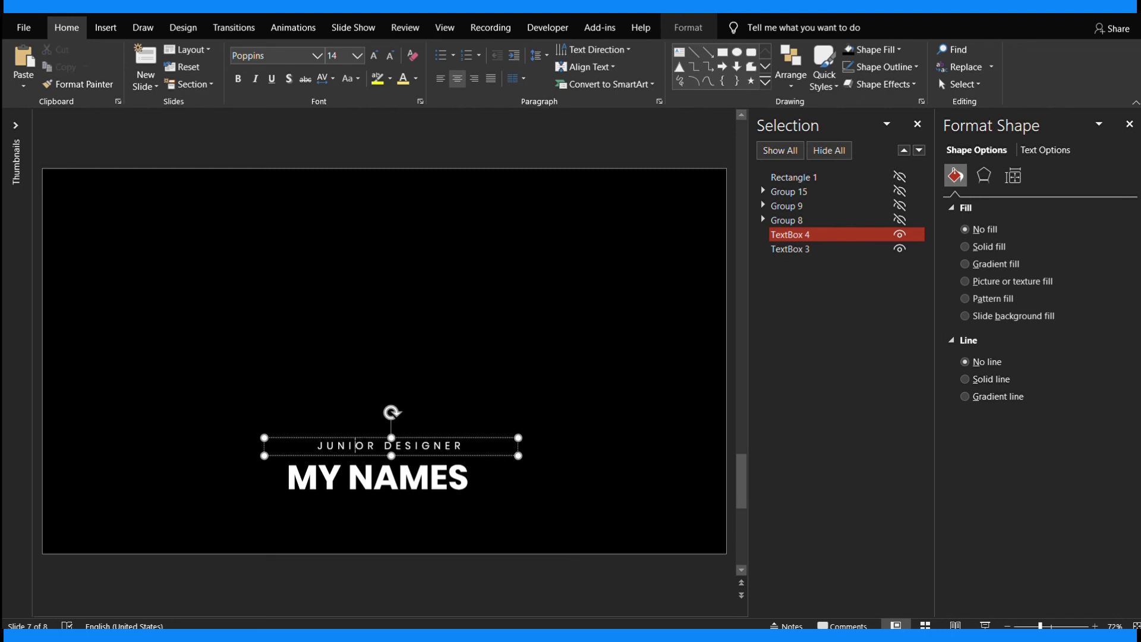
double_click(356, 445)
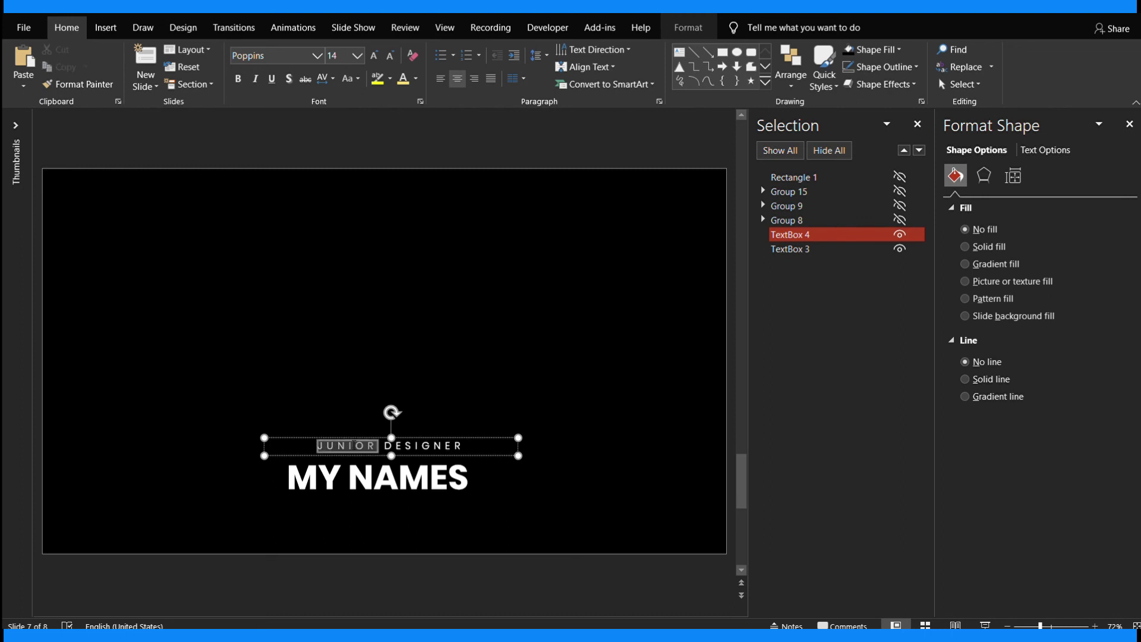
click(355, 445)
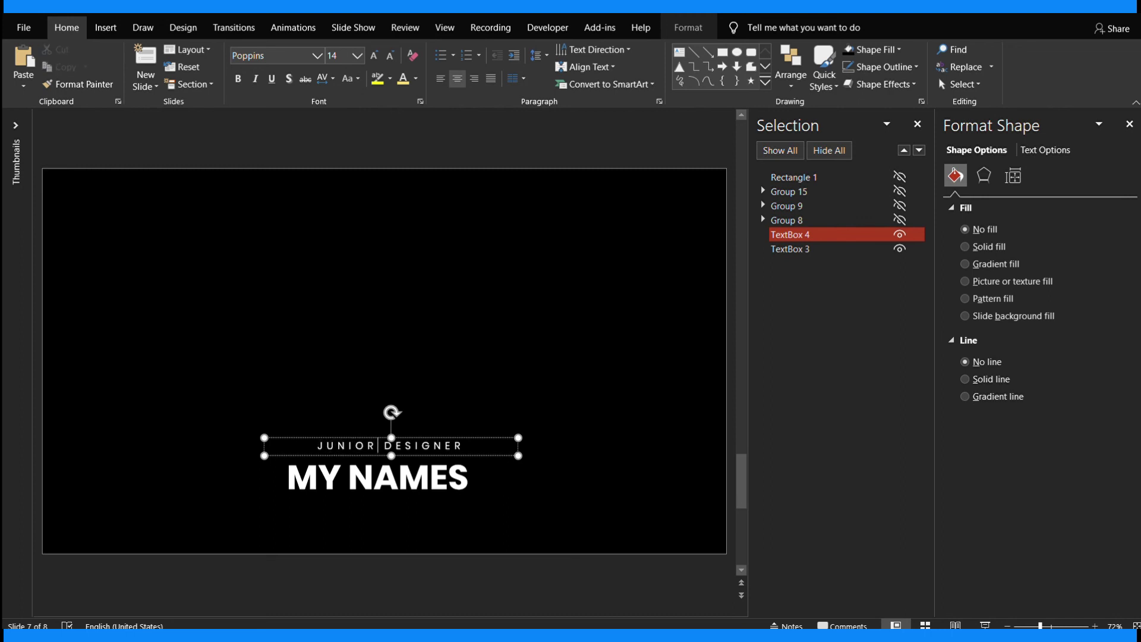
drag(378, 445, 279, 443)
text(SUPE)
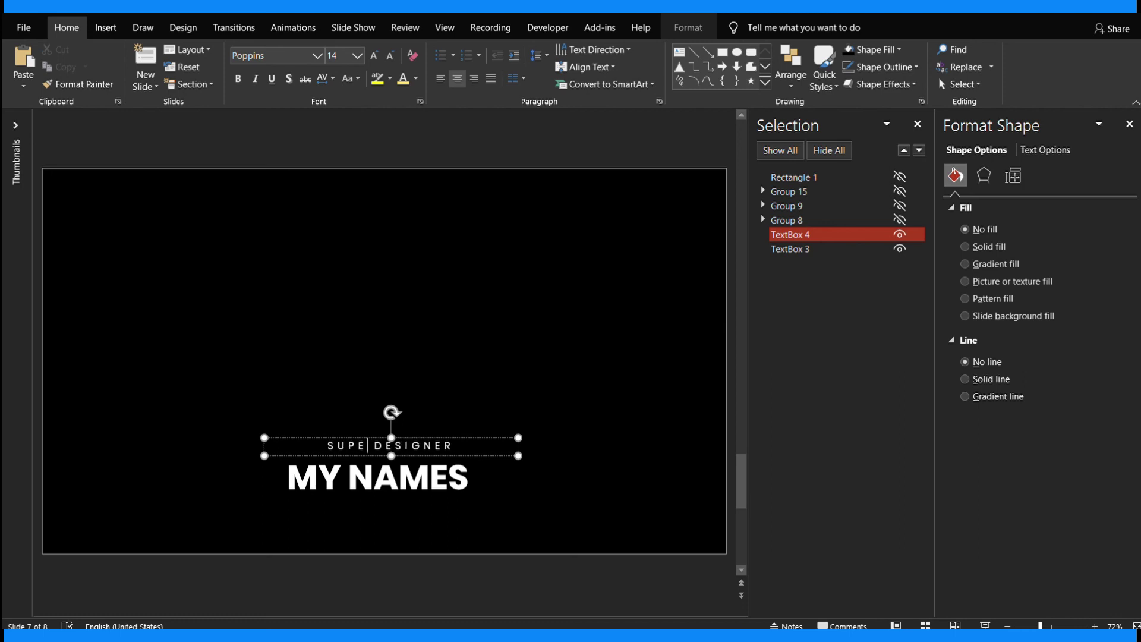
text(R SENIOR)
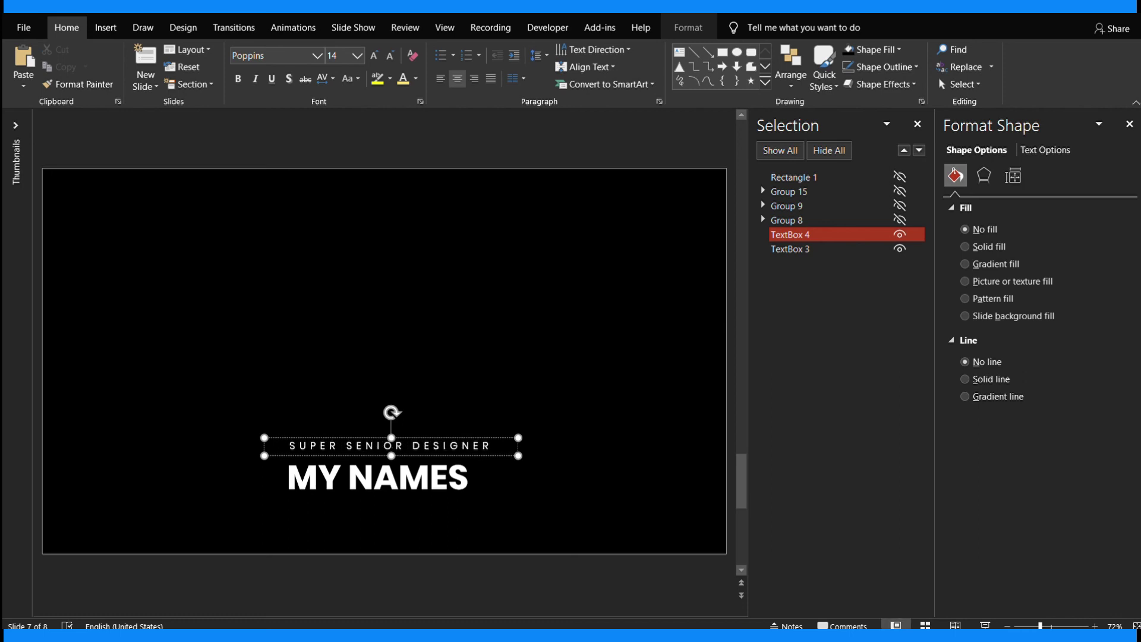
click(408, 302)
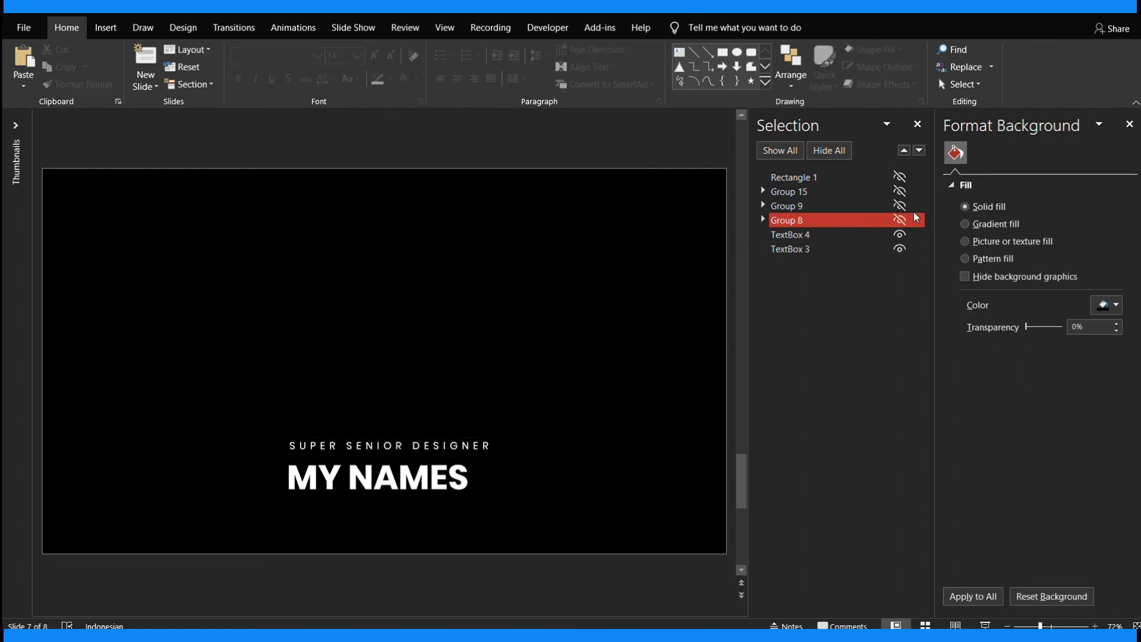
Step: Make Groups 8, 9 and 15 visible again
click(899, 220)
click(900, 206)
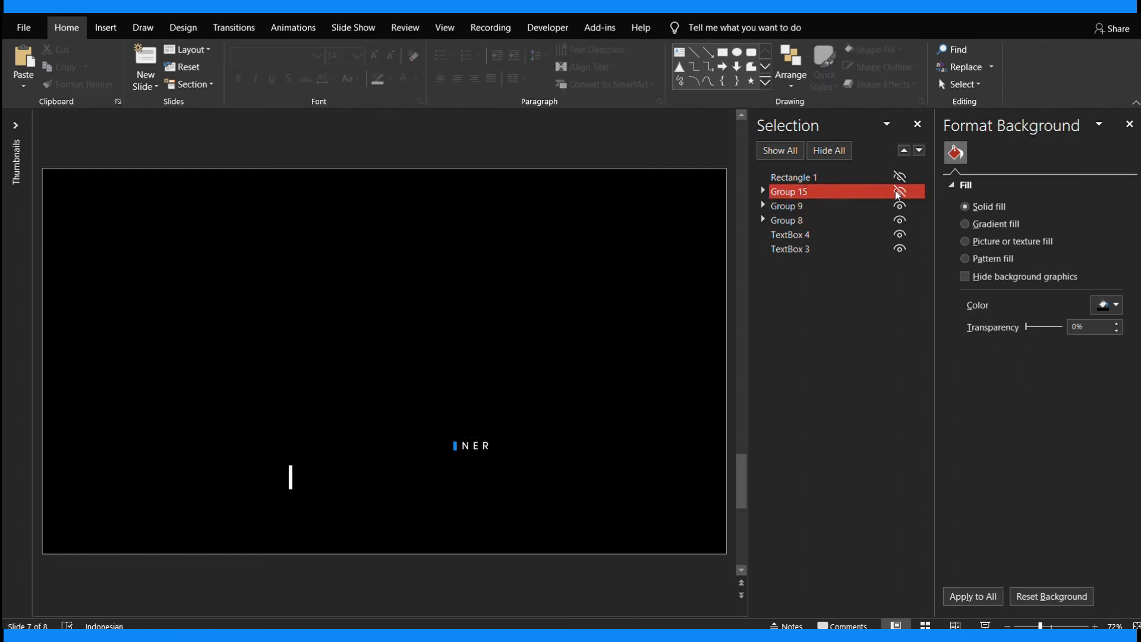
click(899, 191)
Step: Shift the Group 9 box about 58 px right to fit the longer subtitle
click(356, 440)
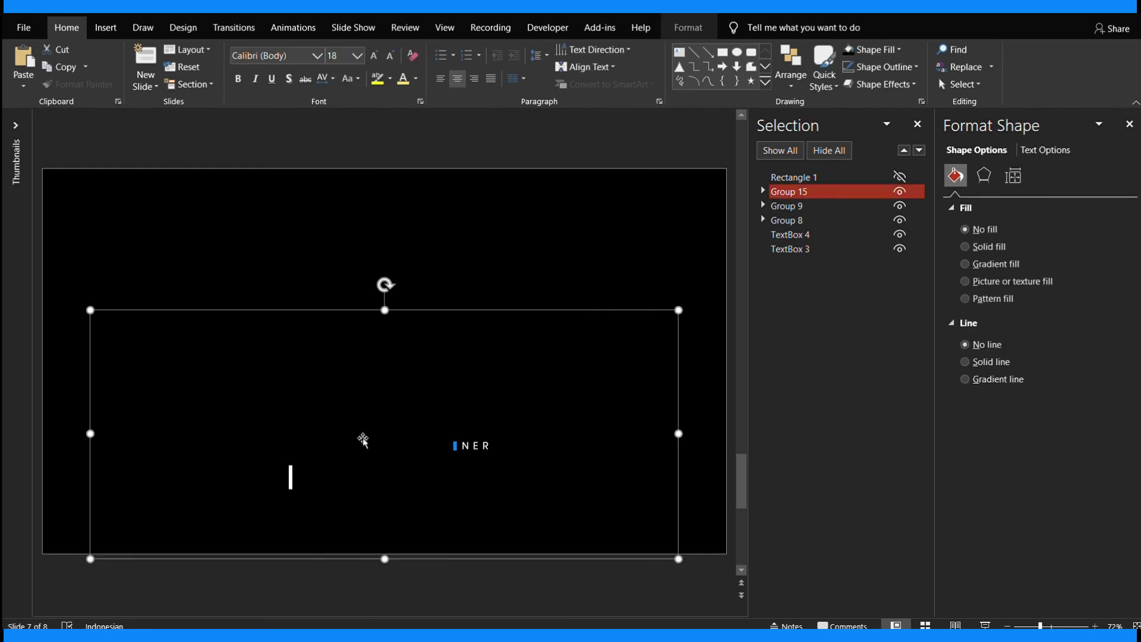
click(385, 446)
click(385, 448)
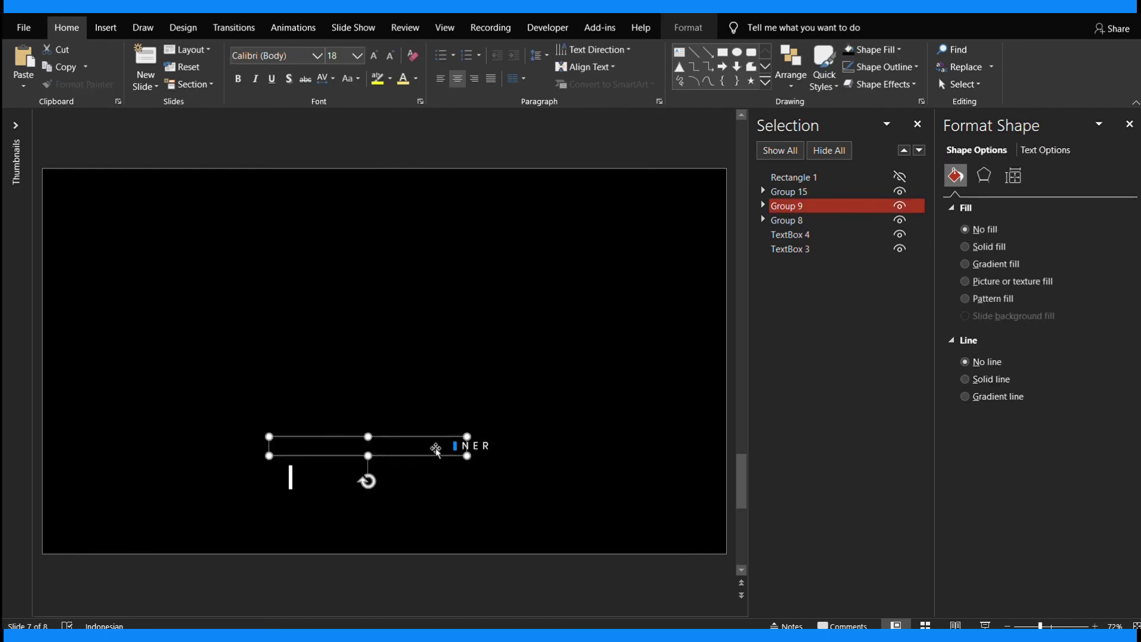
drag(430, 450, 464, 450)
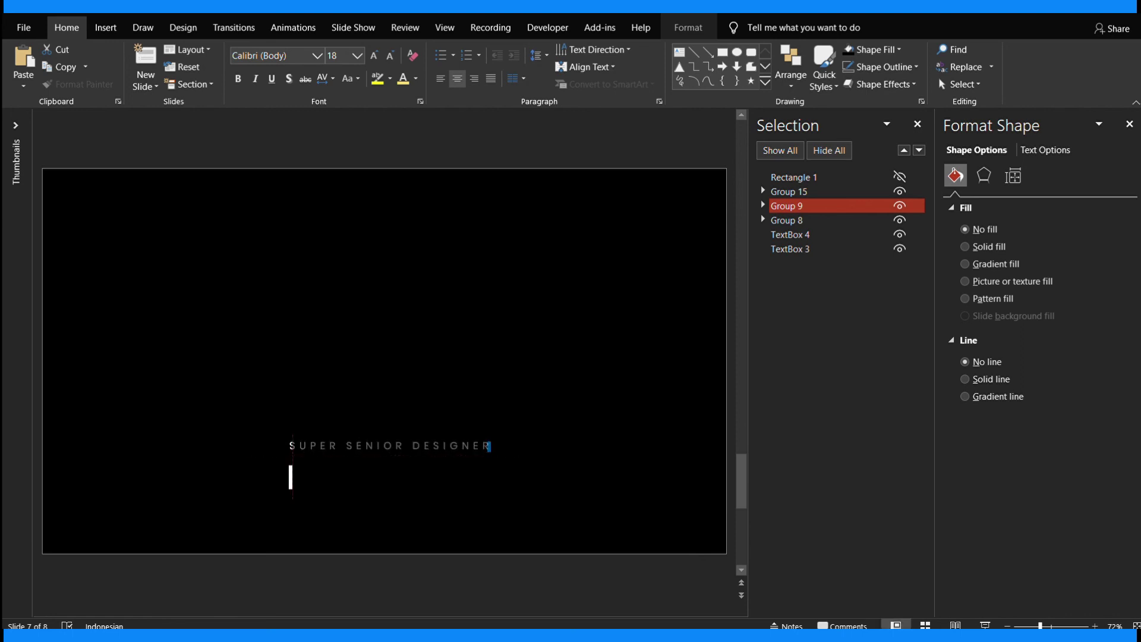
click(308, 476)
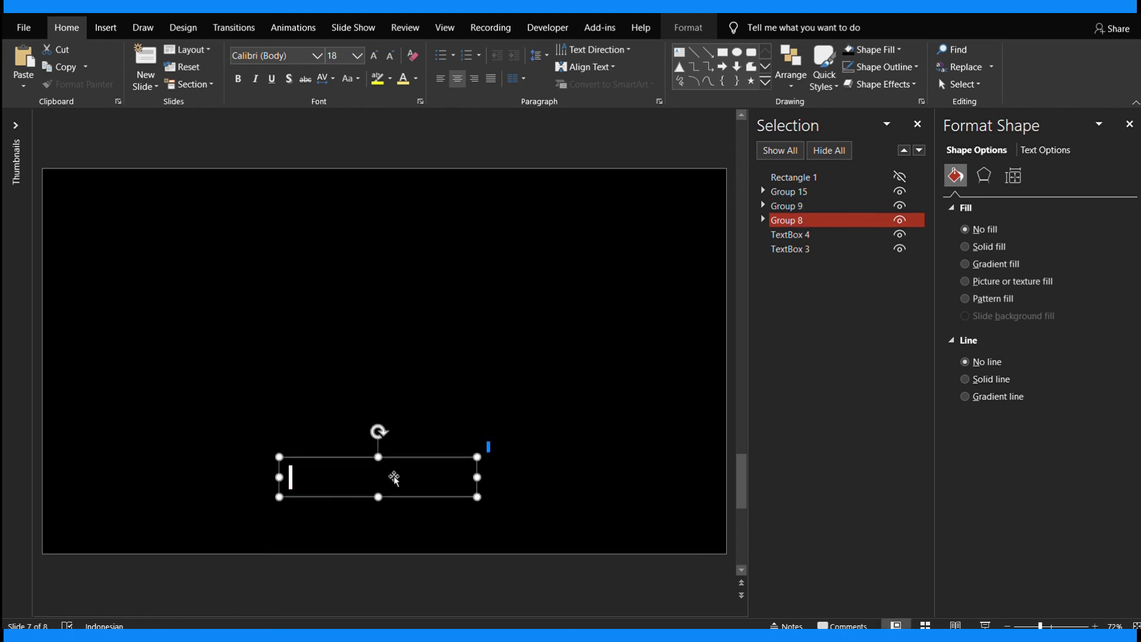